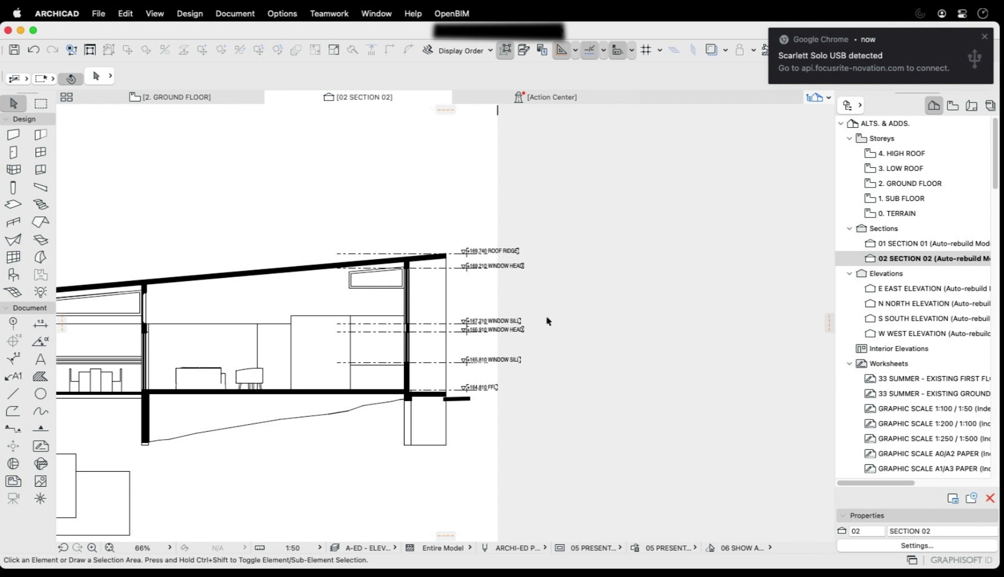
Step: Examine the ROOF RIDGE level's separate parts: the elevation marker, the dashed line and the text label
scroll(545, 322, up, 5)
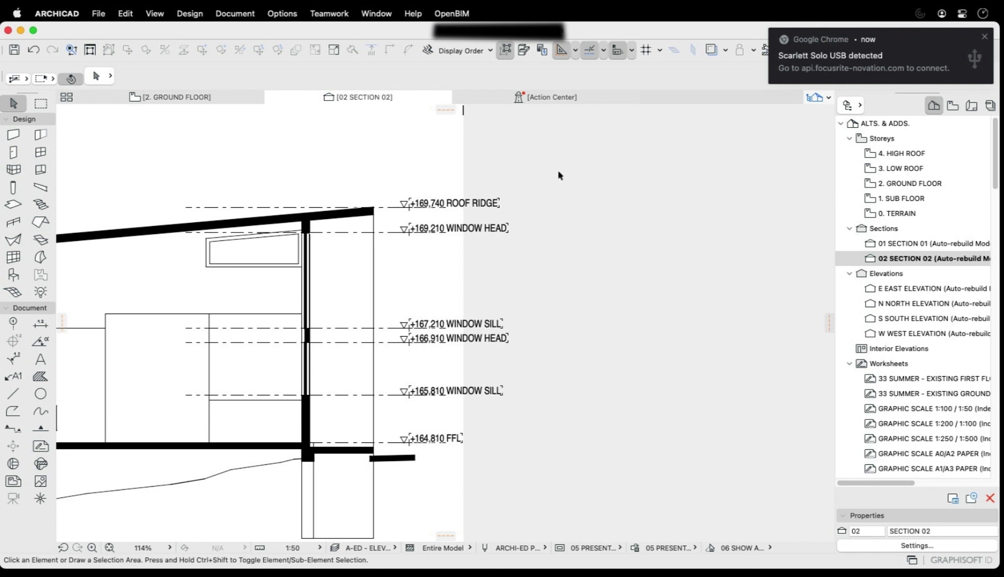
click(405, 211)
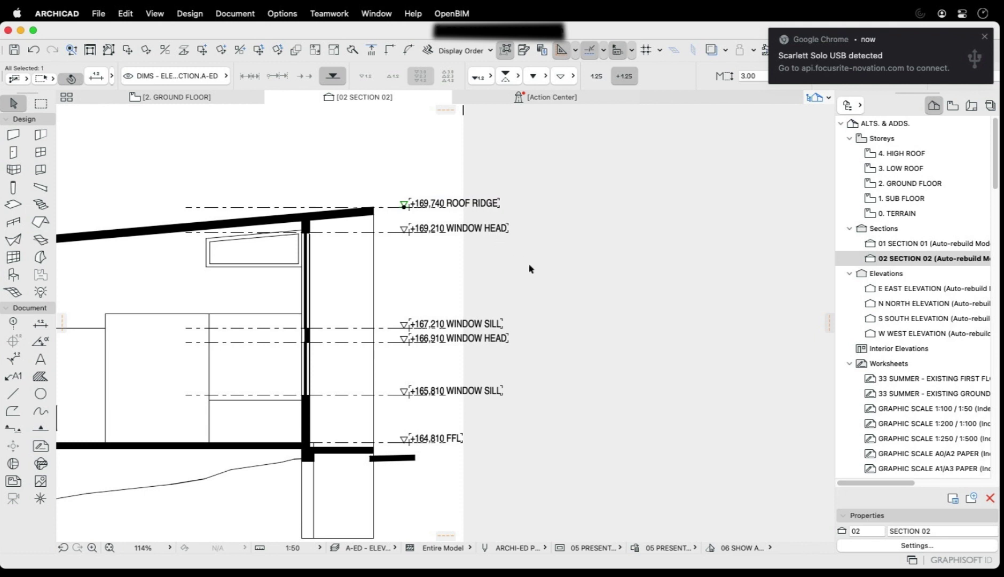
click(245, 212)
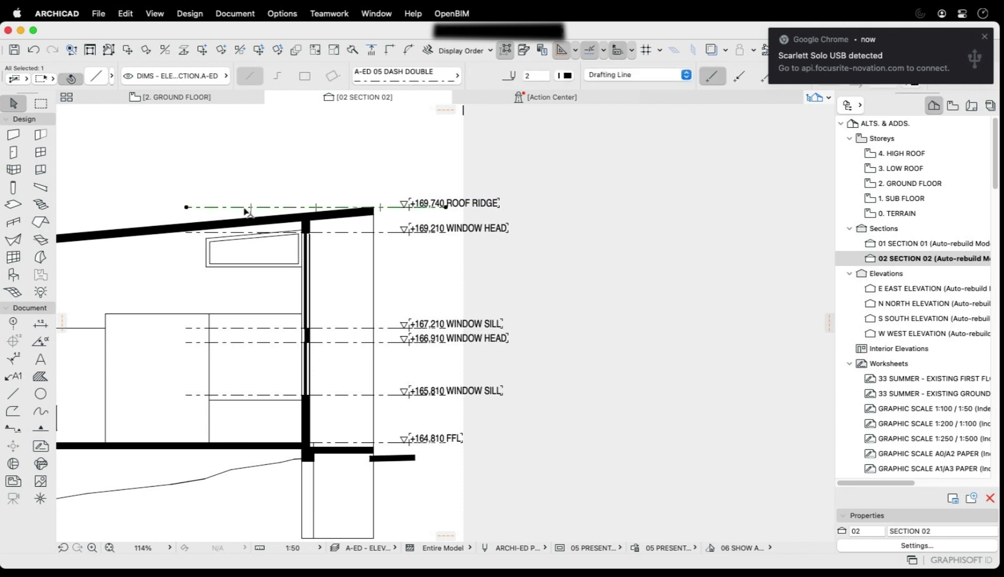
scroll(386, 240, up, 3)
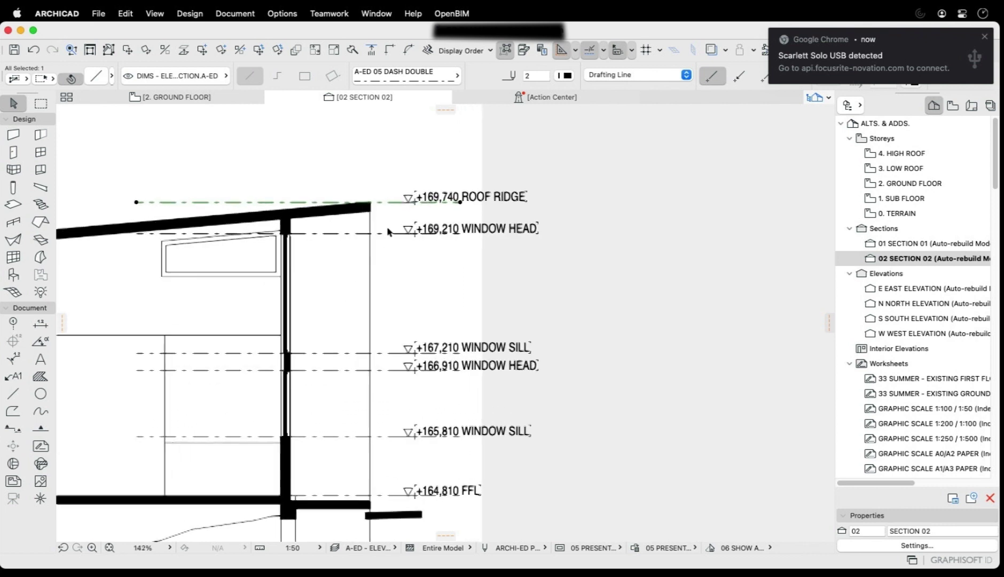
click(412, 200)
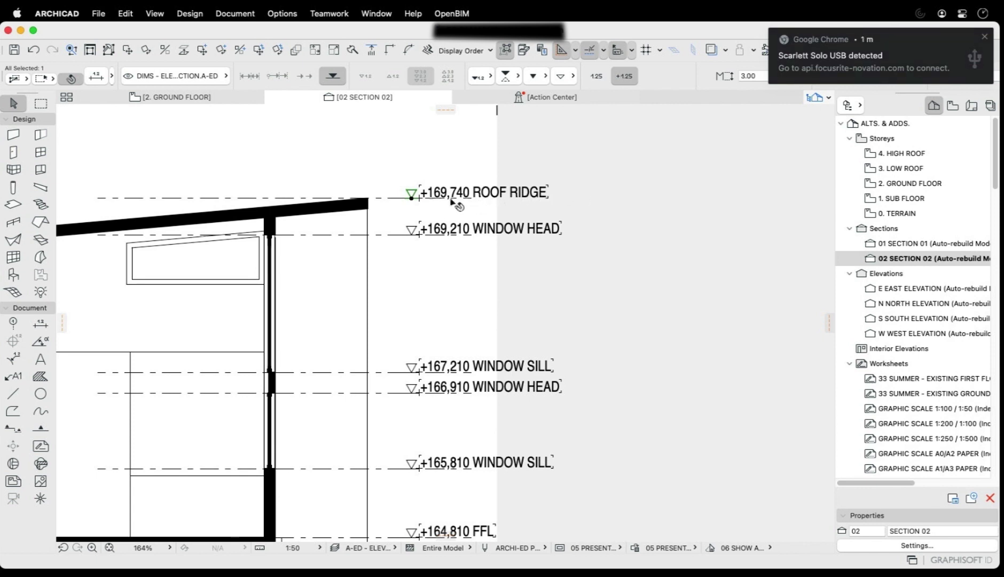
click(535, 202)
scroll(566, 230, down, 3)
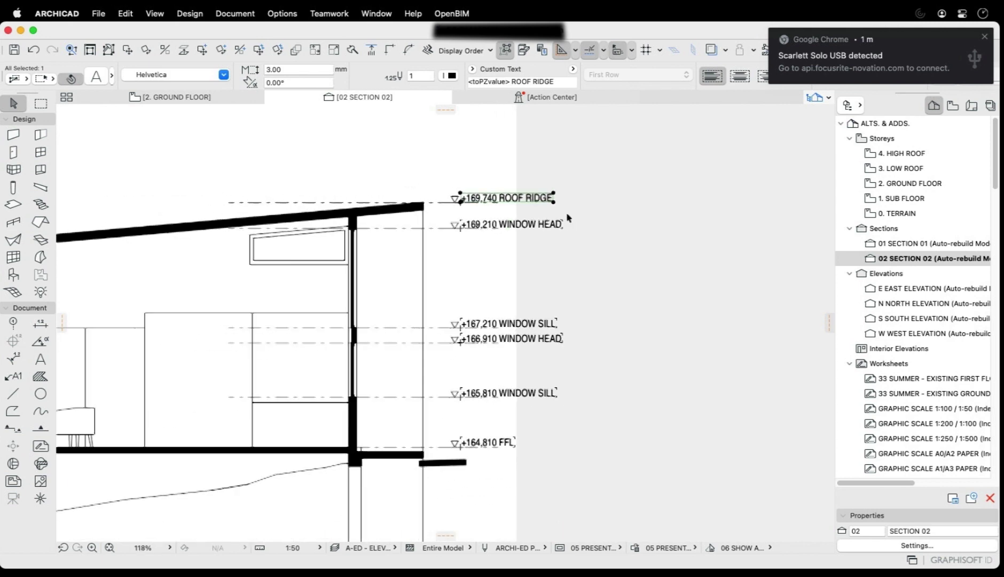
click(578, 195)
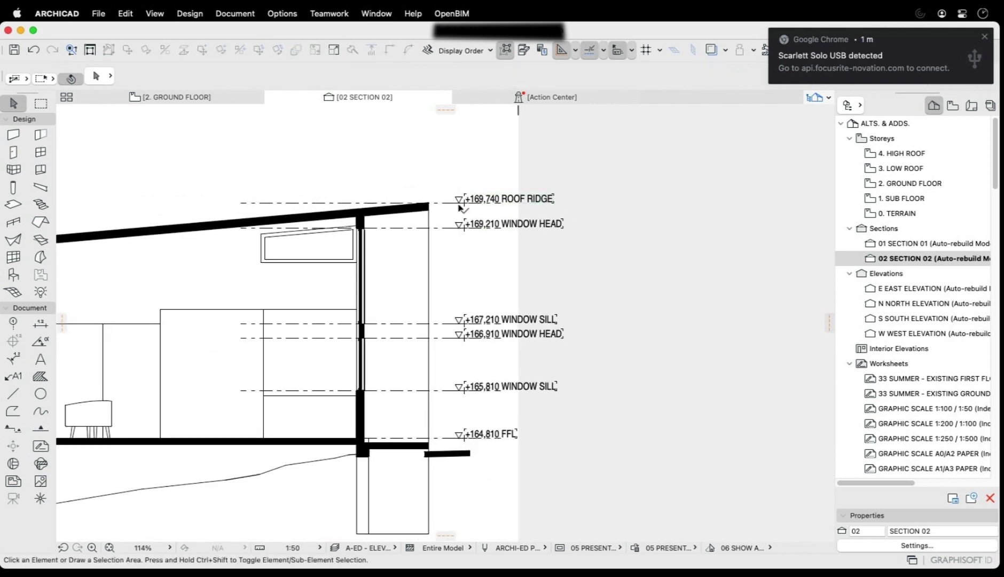
Step: Review the dimension settings of the ROOF RIDGE level marker and the custom text settings of its label
click(461, 208)
click(99, 80)
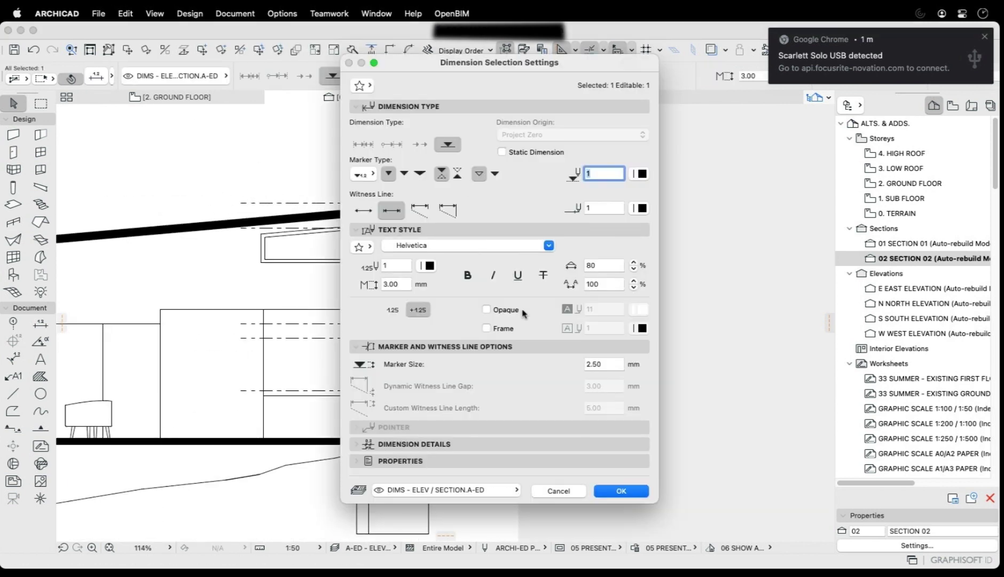
click(569, 491)
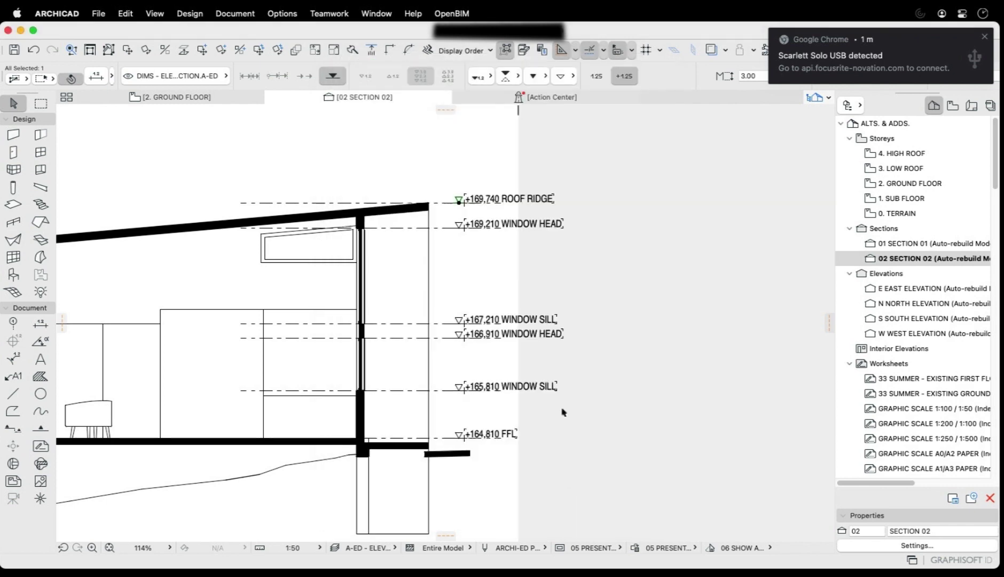
click(467, 201)
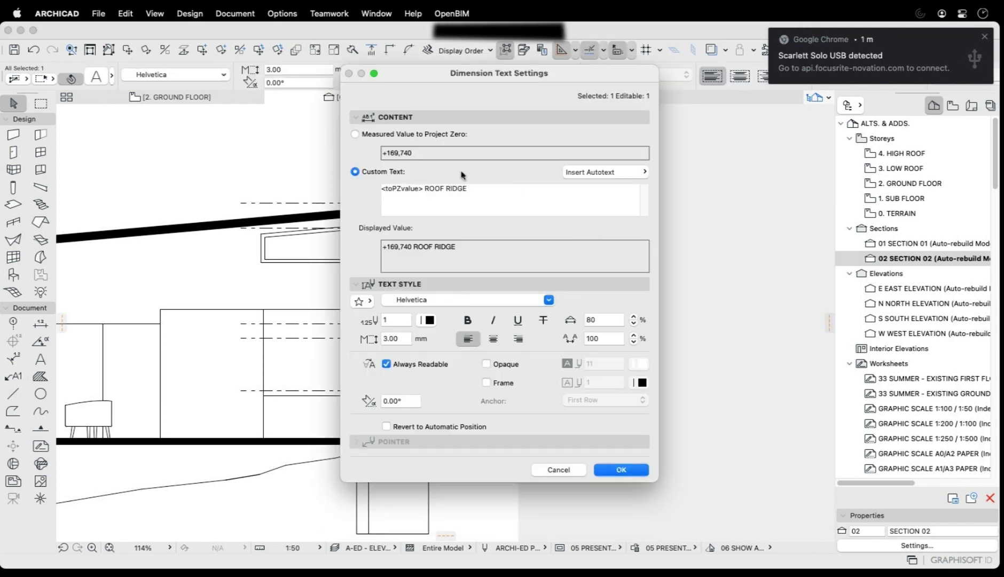
double_click(474, 202)
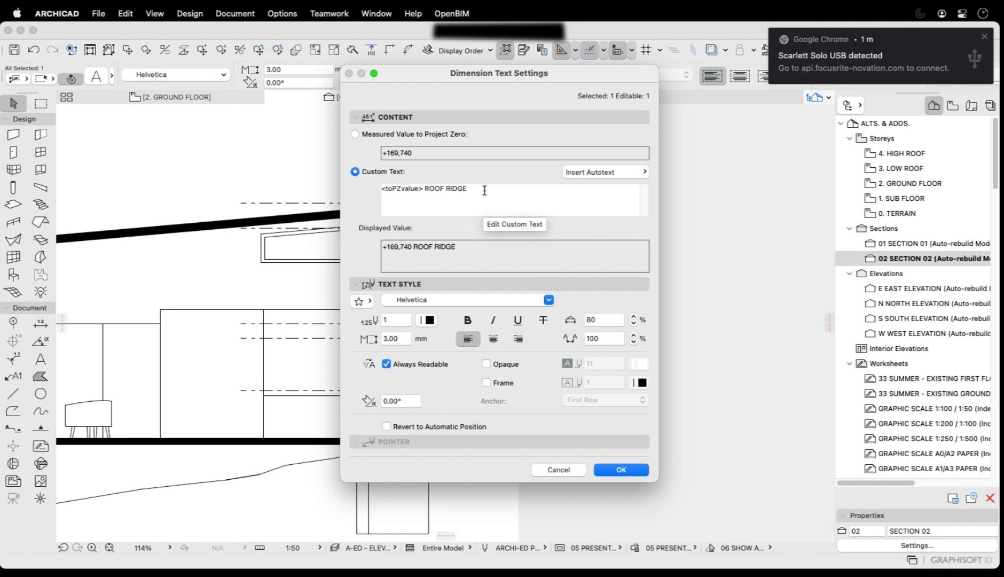
click(609, 470)
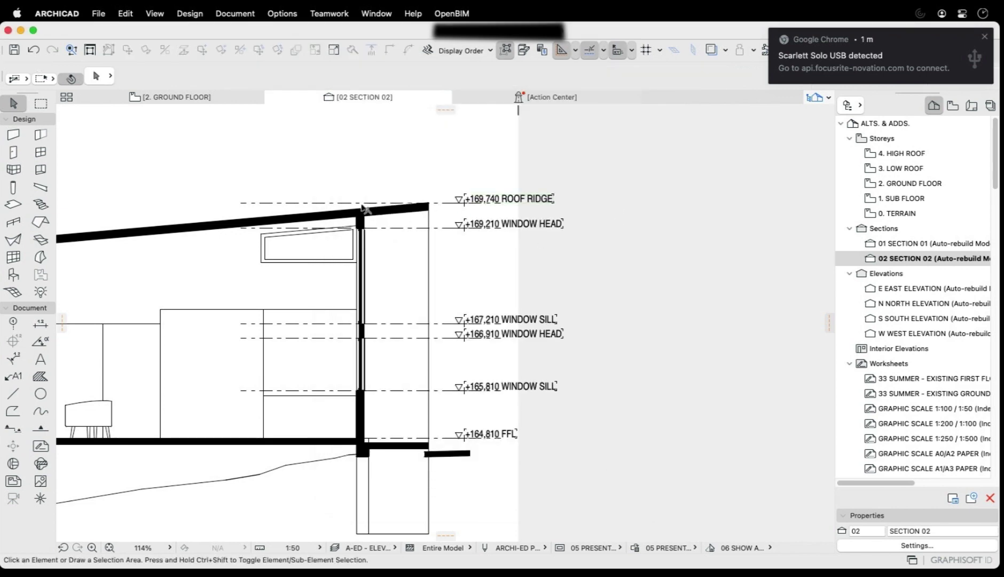
Step: Try moving the ROOF RIDGE line and marker up above the roof, undo the move and clear the selection
scroll(366, 208, down, 3)
scroll(413, 173, up, 5)
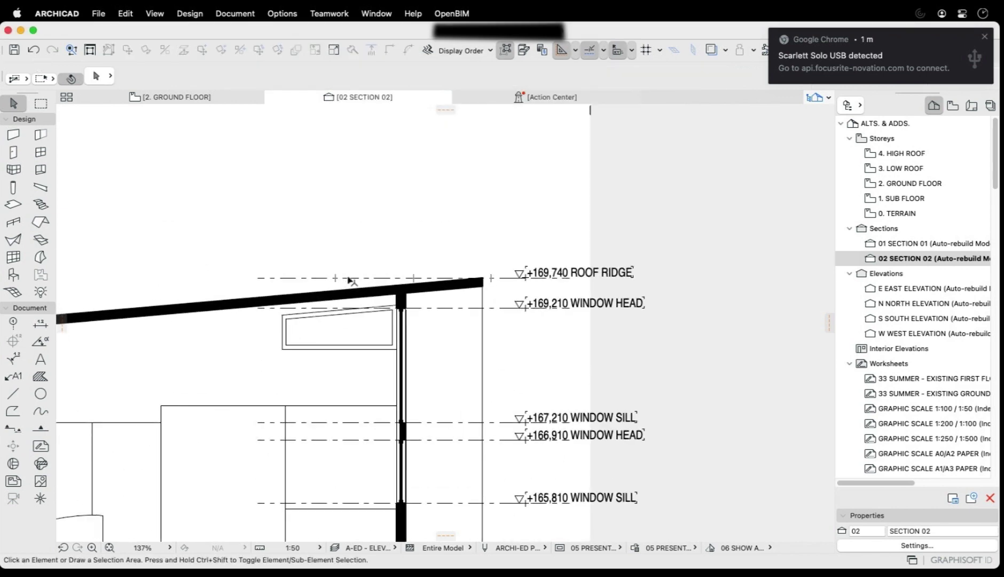
drag(350, 278, 348, 199)
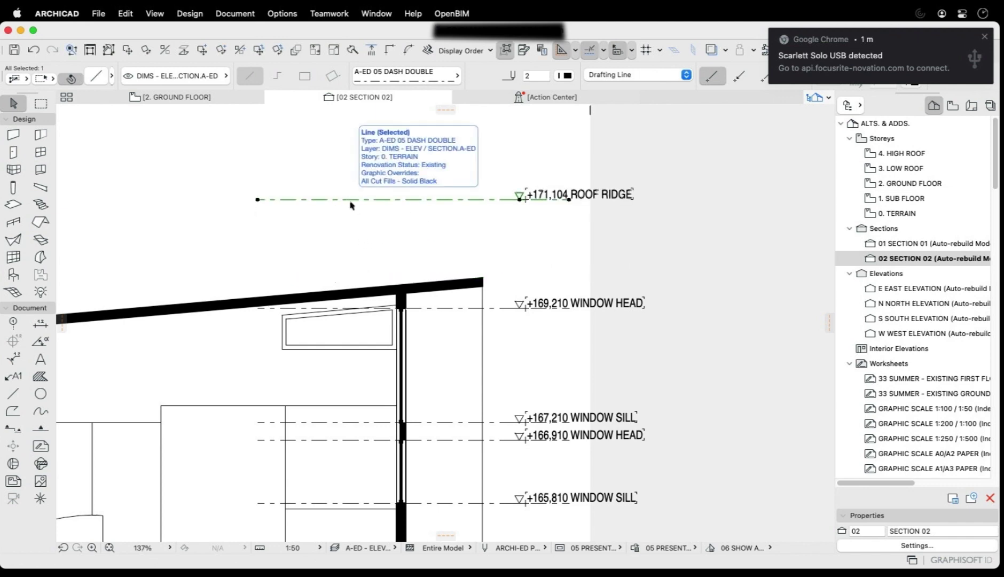
key(super+z)
scroll(463, 199, down, 5)
click(564, 220)
scroll(485, 229, up, 3)
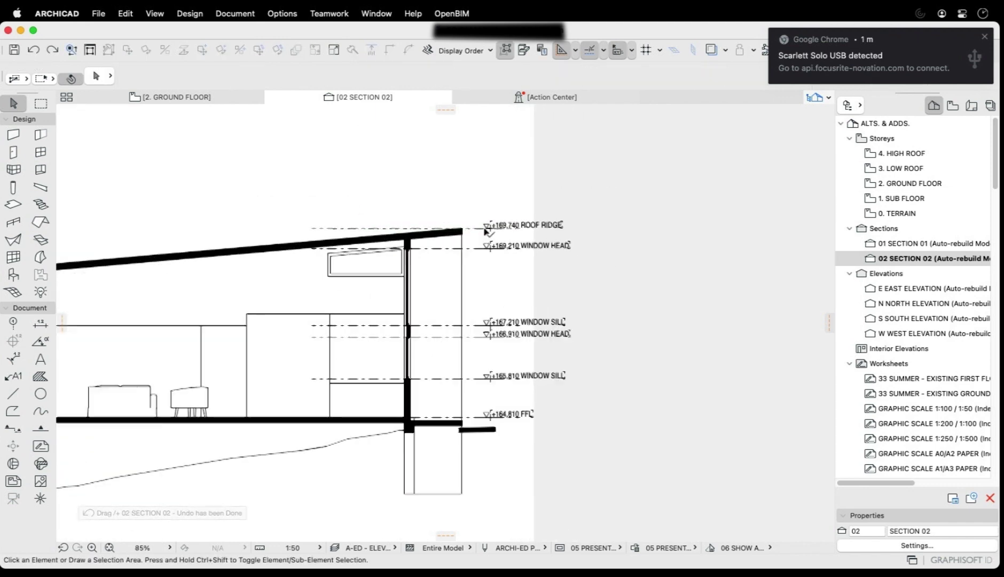
scroll(486, 231, up, 2)
scroll(458, 232, up, 3)
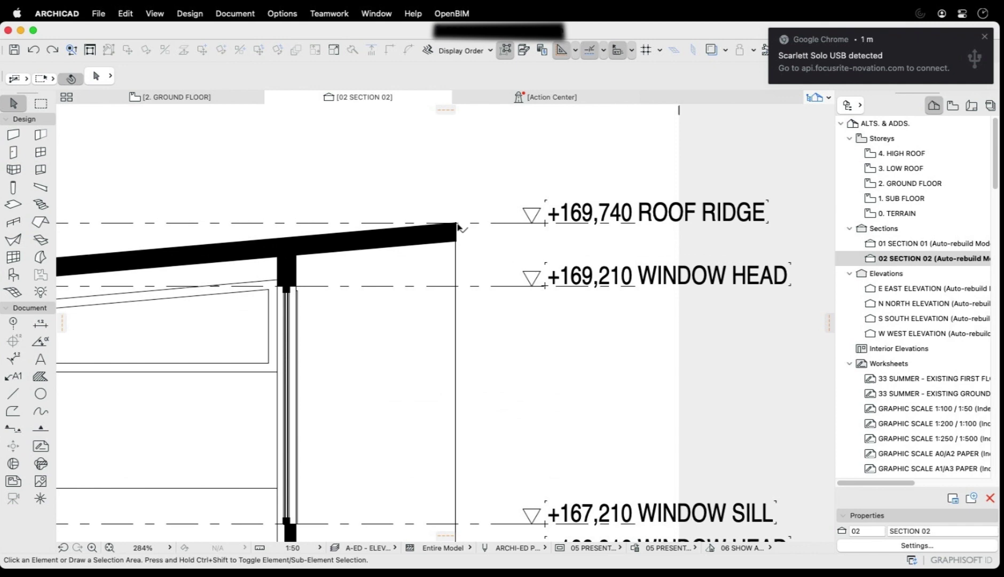
scroll(458, 227, down, 5)
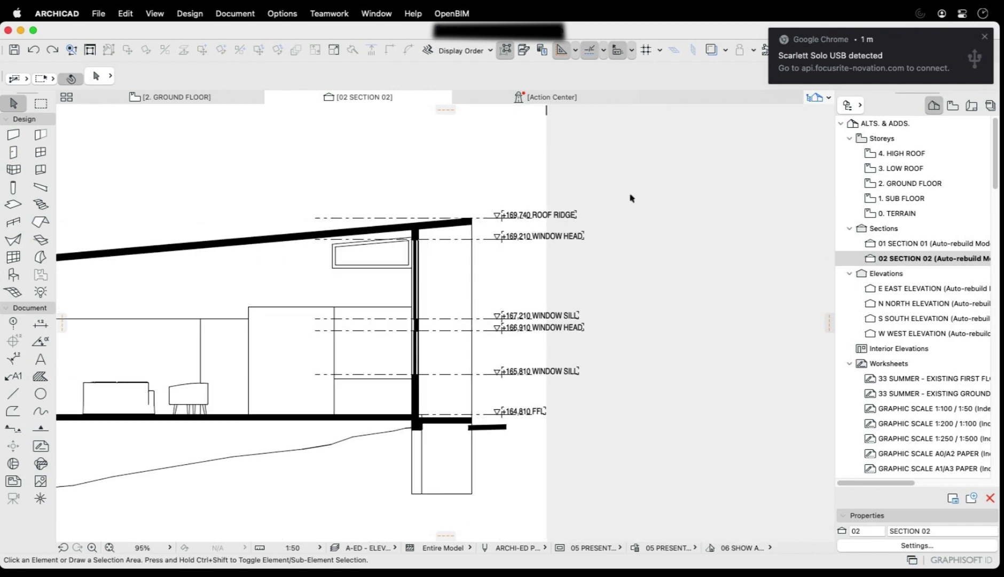
Step: Mirror a copy of all six level lines and markers about a vertical axis near the middle of the section
click(629, 179)
scroll(487, 389, up, 3)
click(502, 463)
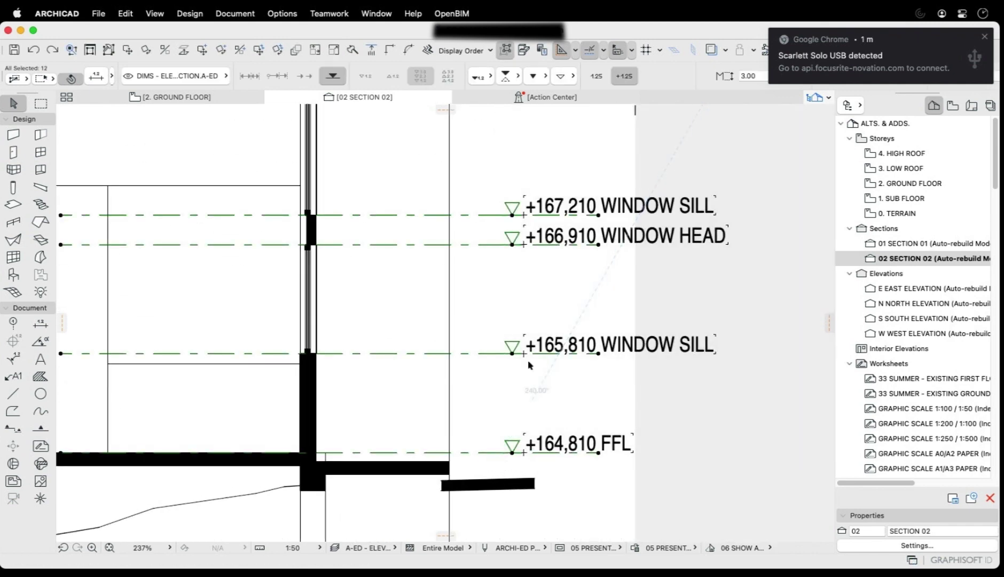
scroll(529, 365, down, 5)
scroll(583, 267, down, 2)
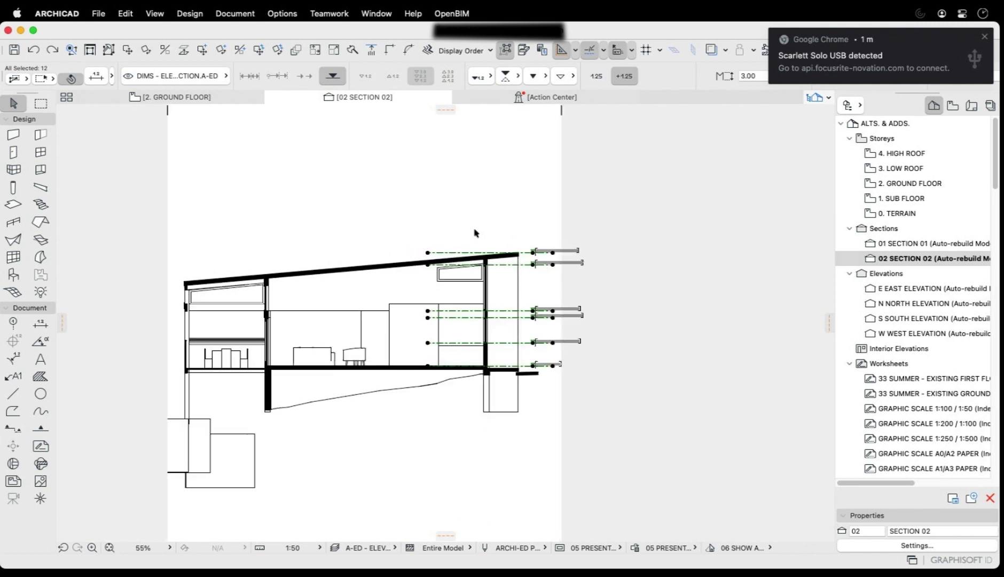
right_click(415, 204)
mouse_move(508, 312)
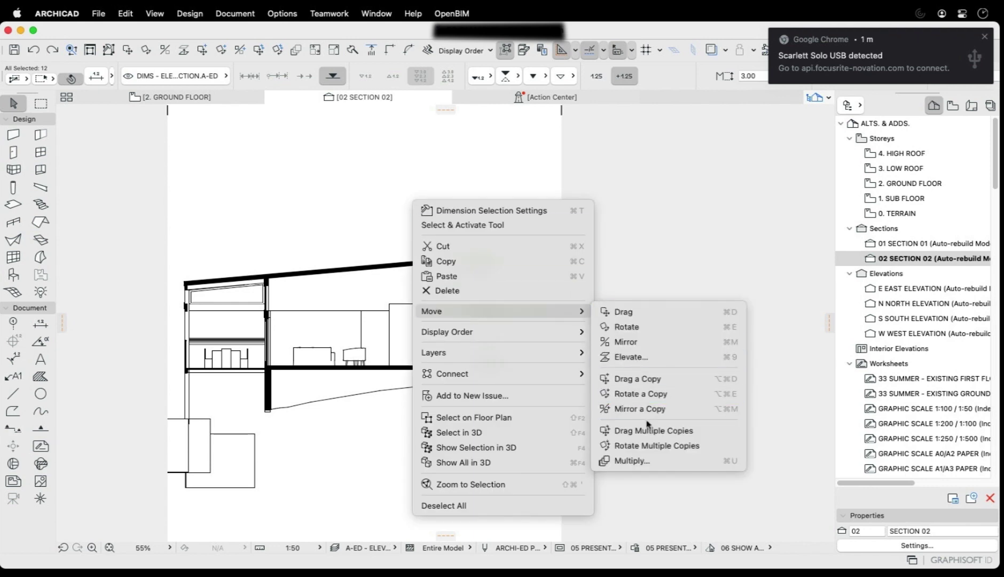
click(648, 411)
click(357, 194)
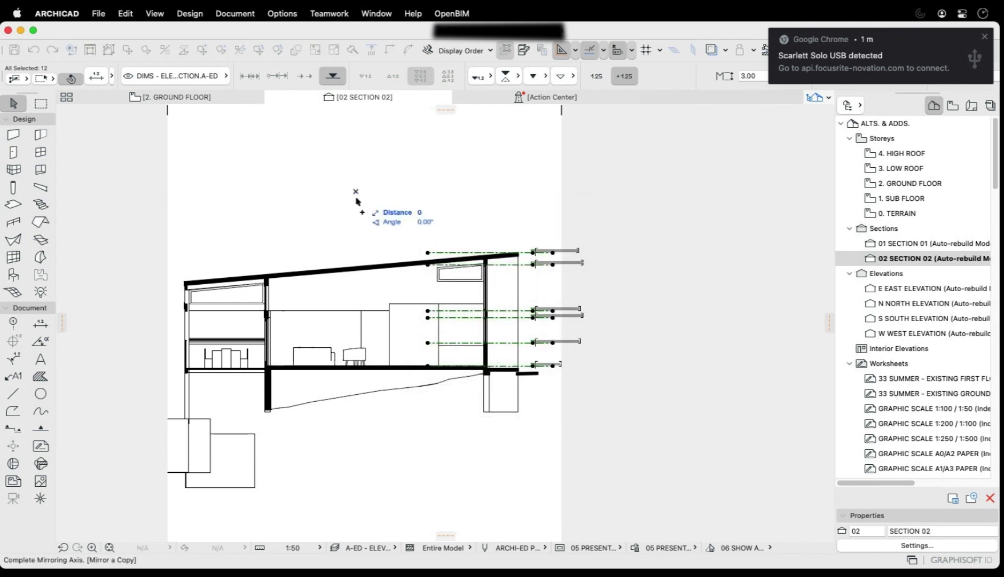
click(339, 424)
Step: Move the mirrored level lines and markers horizontally outward so their labels sit outside the low-roof end of the building
scroll(202, 271, up, 3)
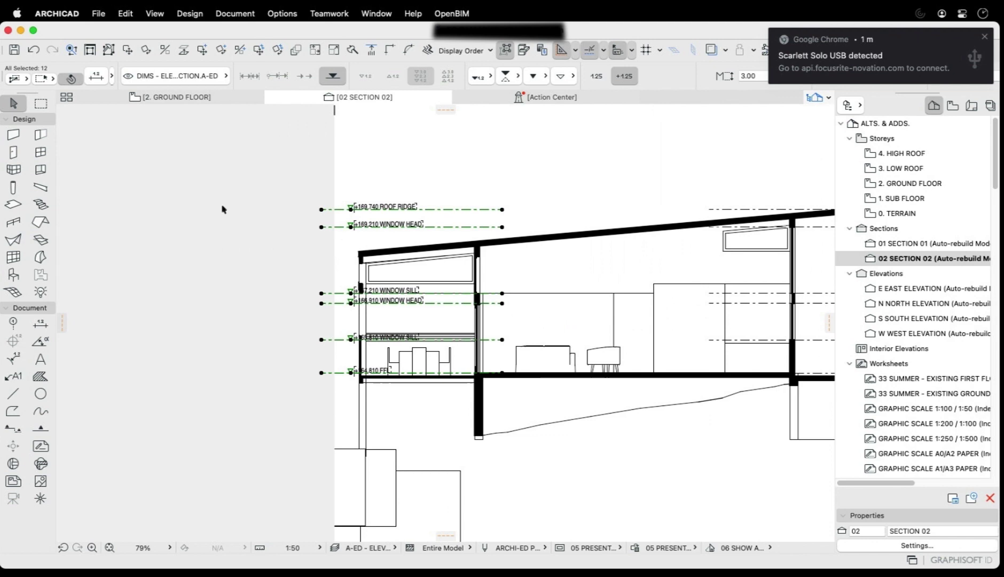
right_click(223, 206)
mouse_move(310, 316)
click(428, 313)
click(434, 284)
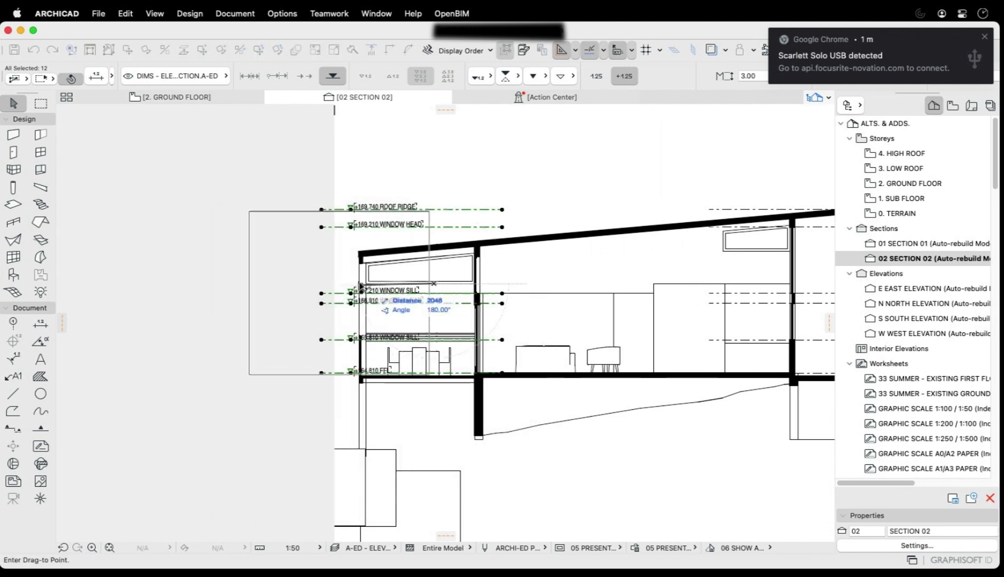
click(336, 290)
key(Escape)
Step: Move the mirrored ROOF RIDGE line and marker vertically down to the top corner of the low roof edge, at +168,474
scroll(316, 220, up, 4)
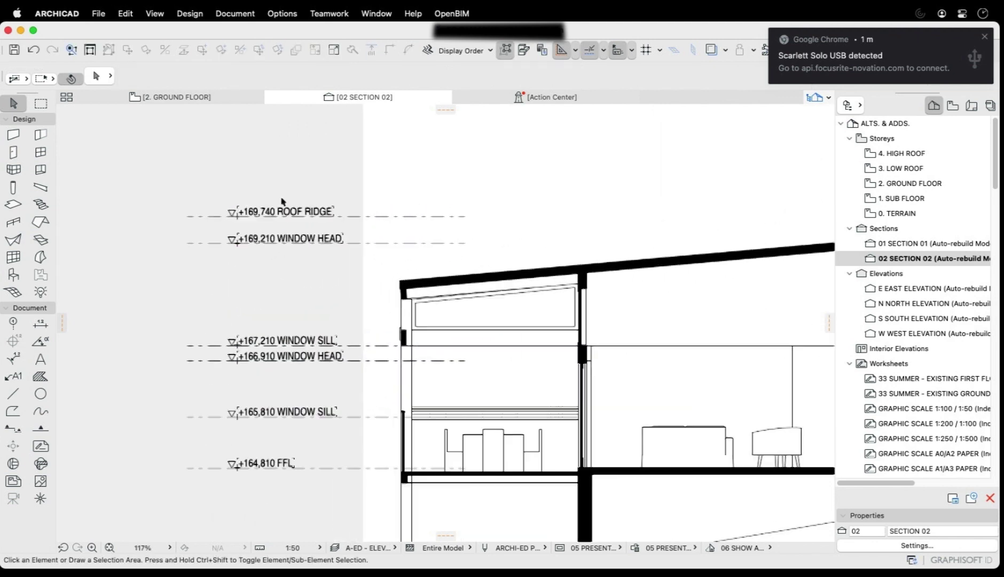
drag(177, 164, 328, 217)
right_click(317, 160)
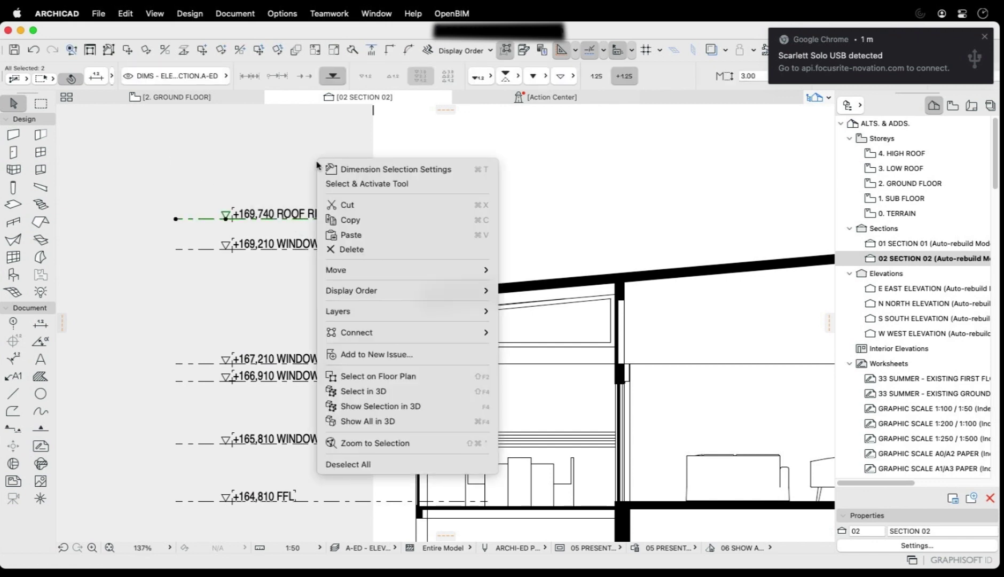
mouse_move(417, 277)
click(534, 271)
click(412, 222)
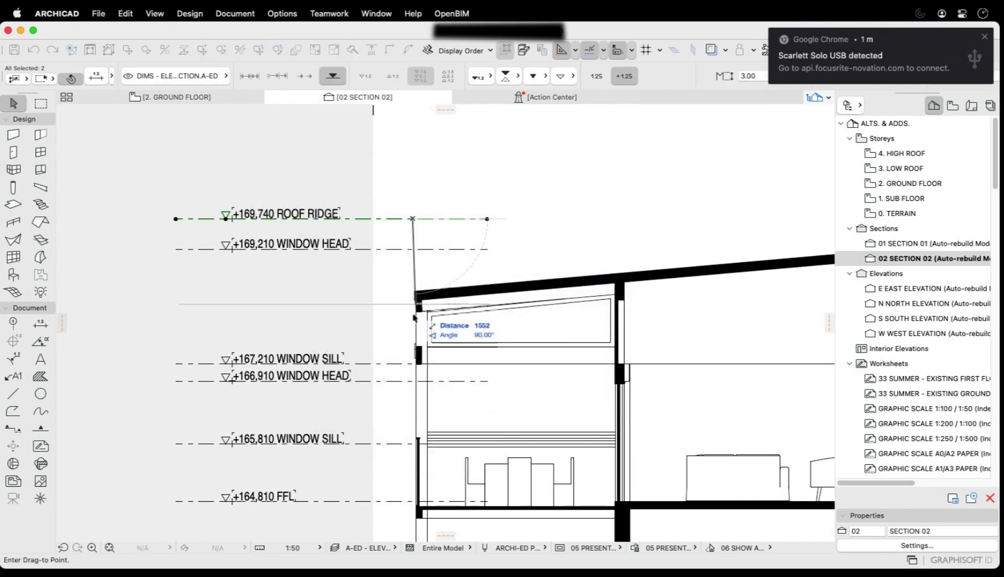
scroll(416, 305, up, 4)
scroll(416, 305, up, 2)
click(418, 254)
scroll(528, 227, down, 5)
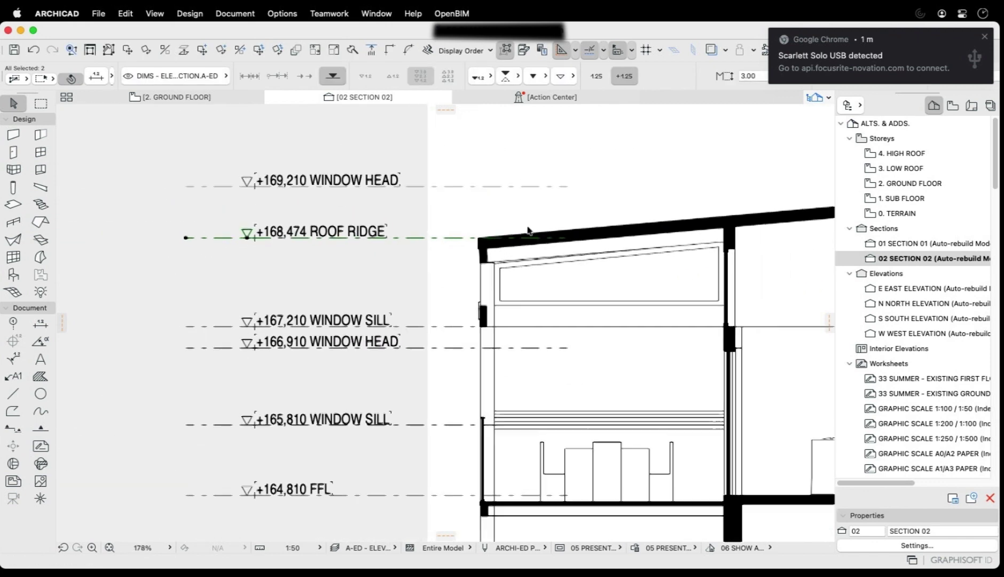
key(Escape)
Step: Change the custom text of the +168,474 level label to "<toPZvalue> ROOF EAVE"
scroll(422, 264, down, 4)
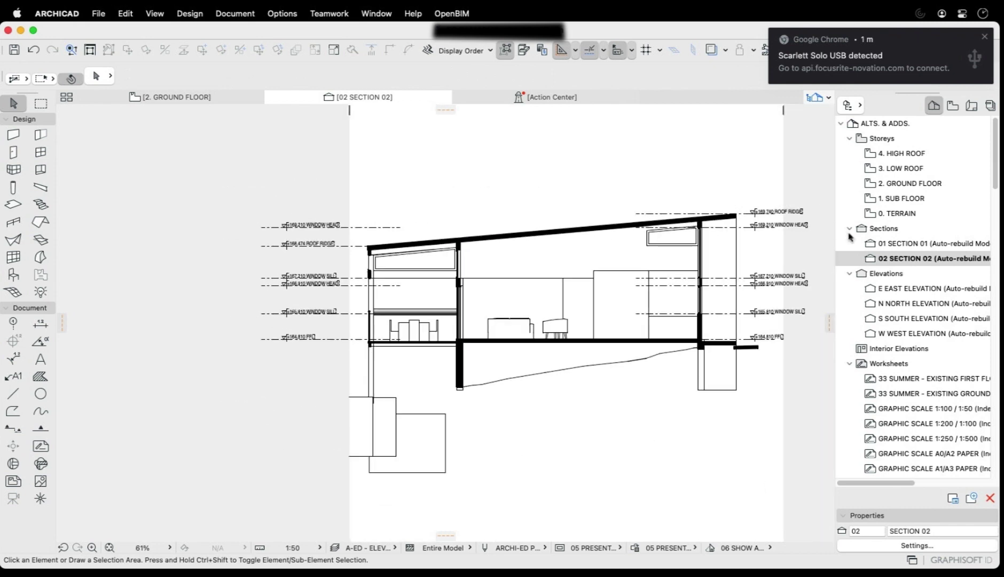
scroll(380, 273, up, 5)
click(267, 205)
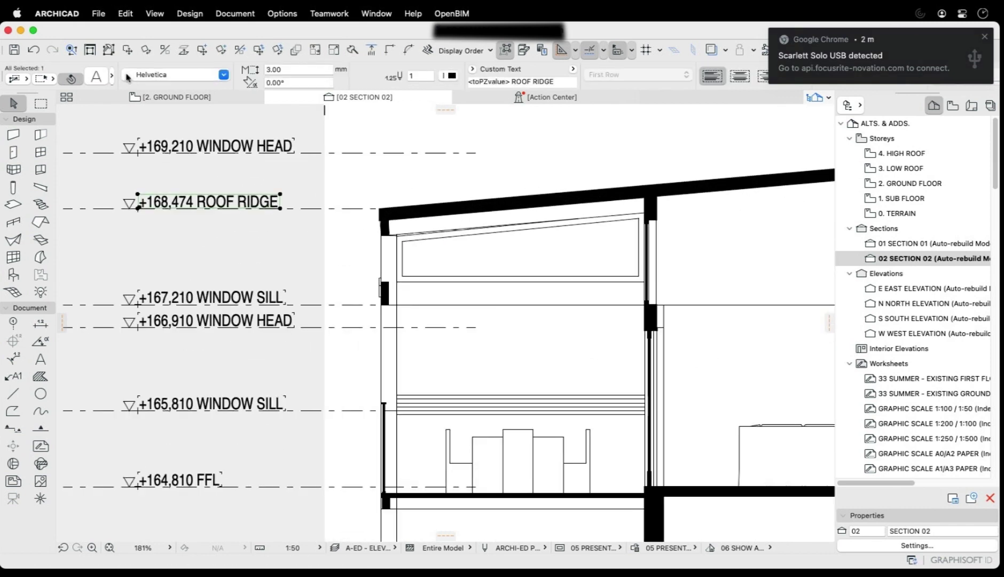
click(96, 78)
click(476, 192)
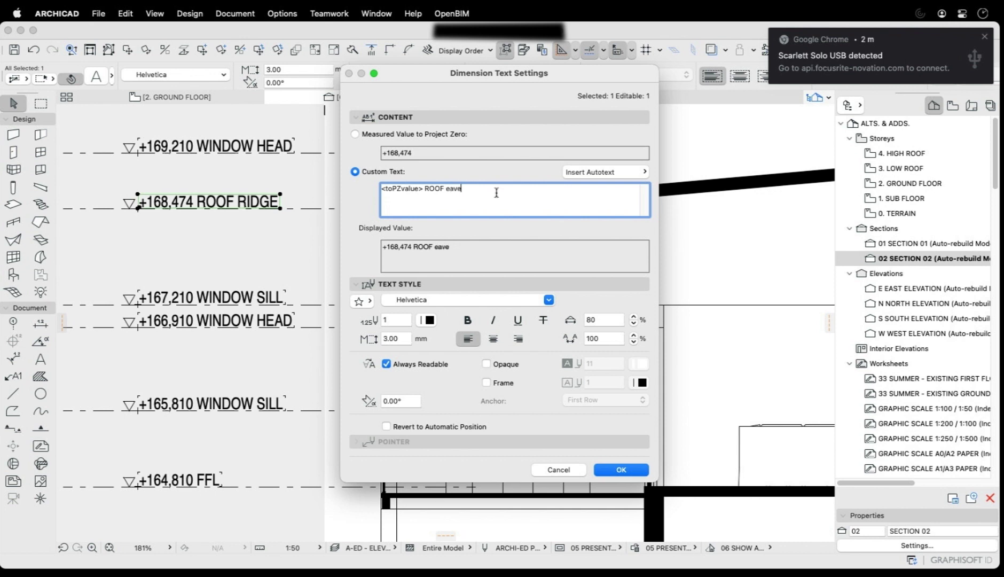
key(BackSpace)
key(BackSpace)
click(636, 470)
scroll(317, 249, down, 5)
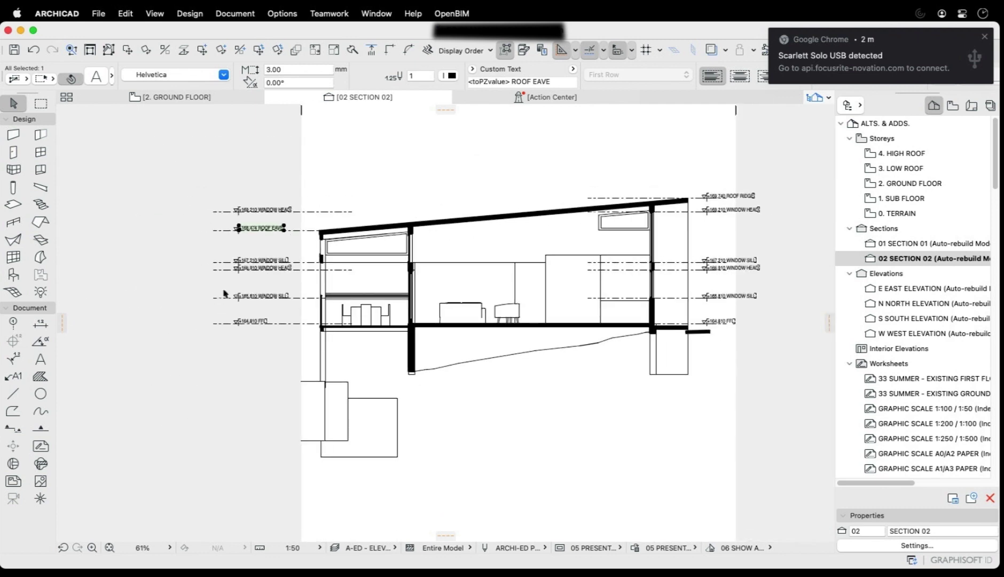
Step: Move the lower WINDOW SILL level line and marker 110 mm vertically up to the top of the deck railing, at +165,920
scroll(318, 249, up, 4)
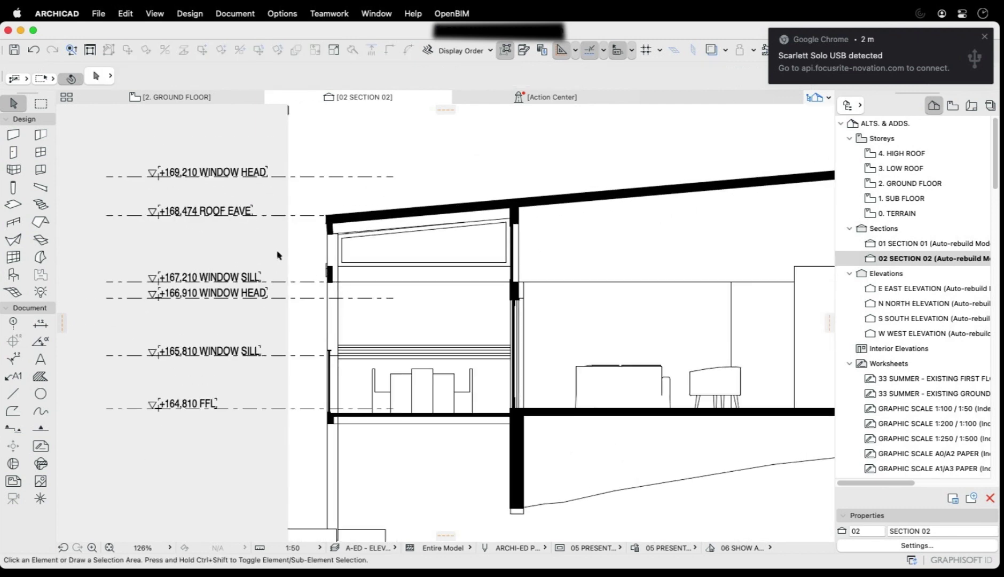
drag(267, 384, 138, 344)
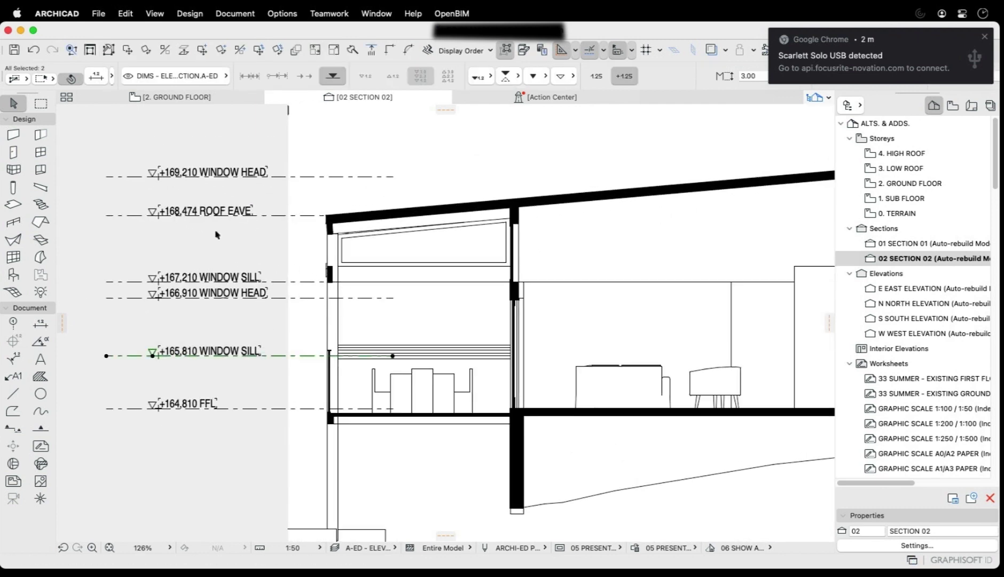
key(super+d)
click(278, 354)
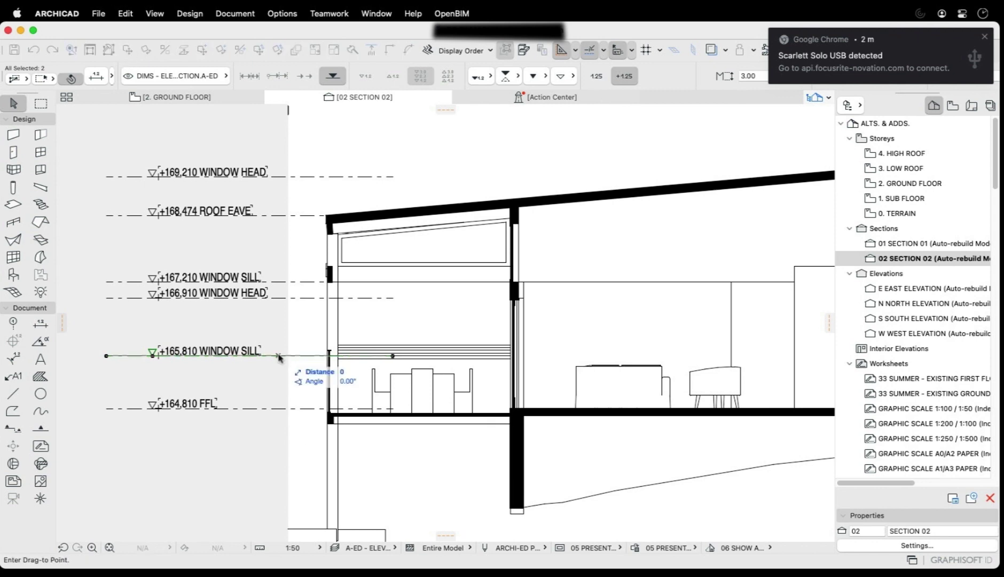
scroll(313, 342, up, 6)
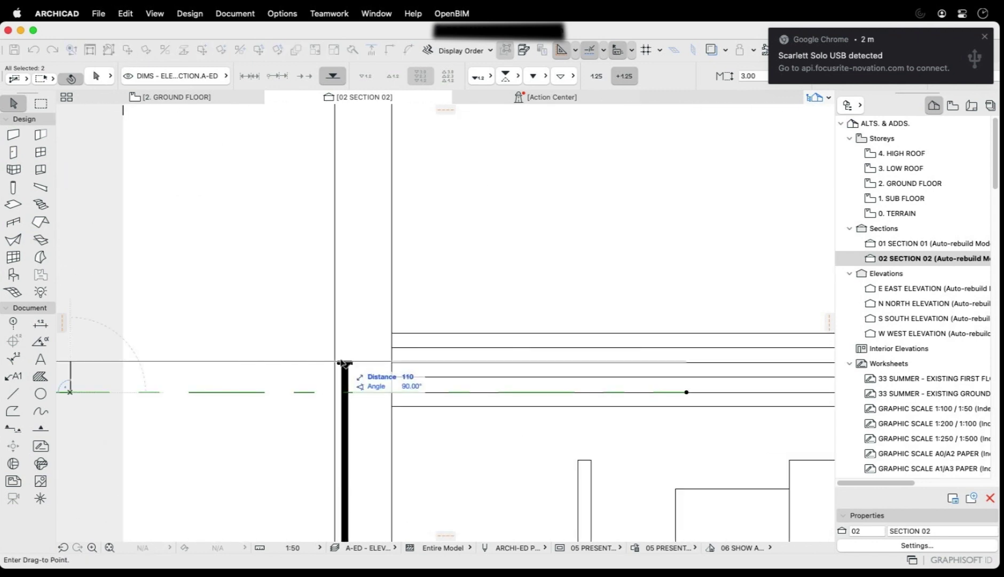
scroll(422, 341, down, 6)
click(214, 379)
Step: Change the custom text of the +165,920 level label to "<toPZvalue> BALUSTRADE"
click(272, 330)
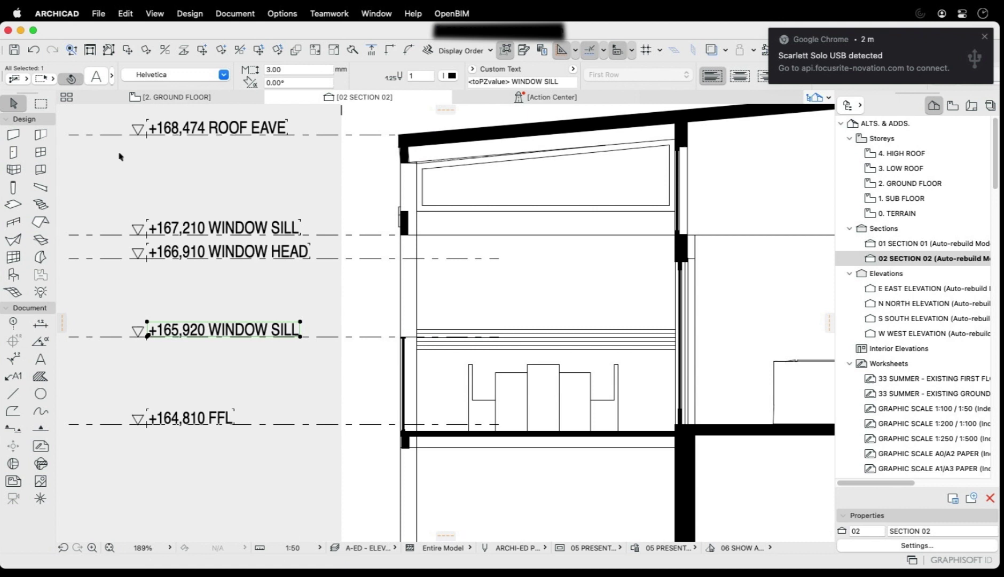
click(97, 77)
drag(473, 188, 426, 191)
text(BALUSTRADE)
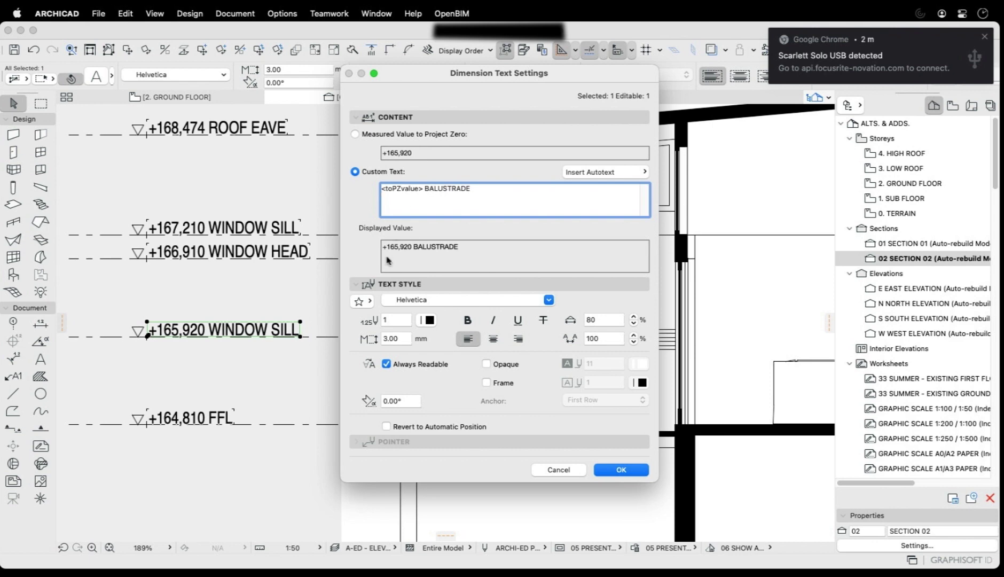
click(620, 470)
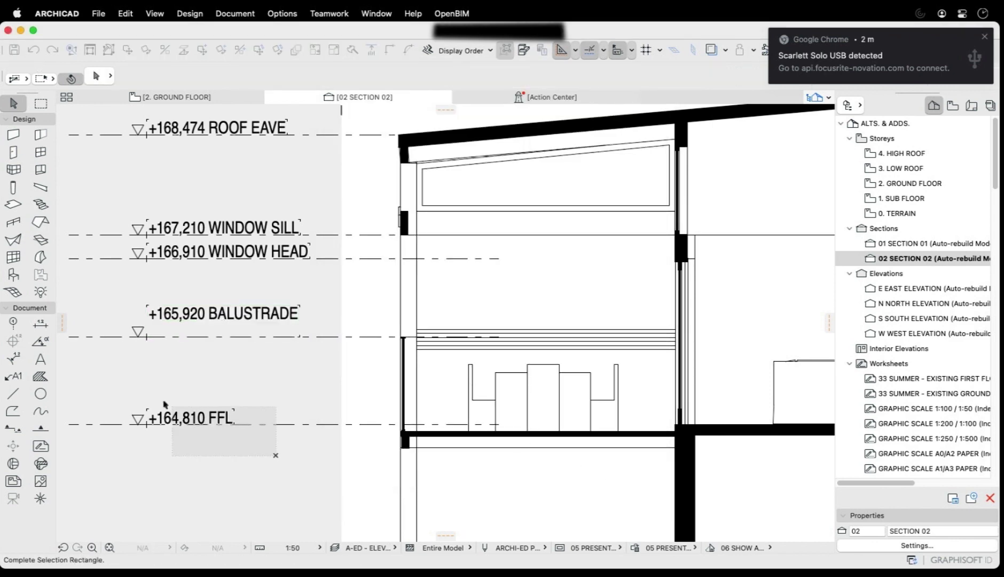
Step: Raise the timber deck slab vertically so its top surface lines up with the +164,810 FFL level
drag(274, 455, 130, 398)
scroll(374, 385, down, 2)
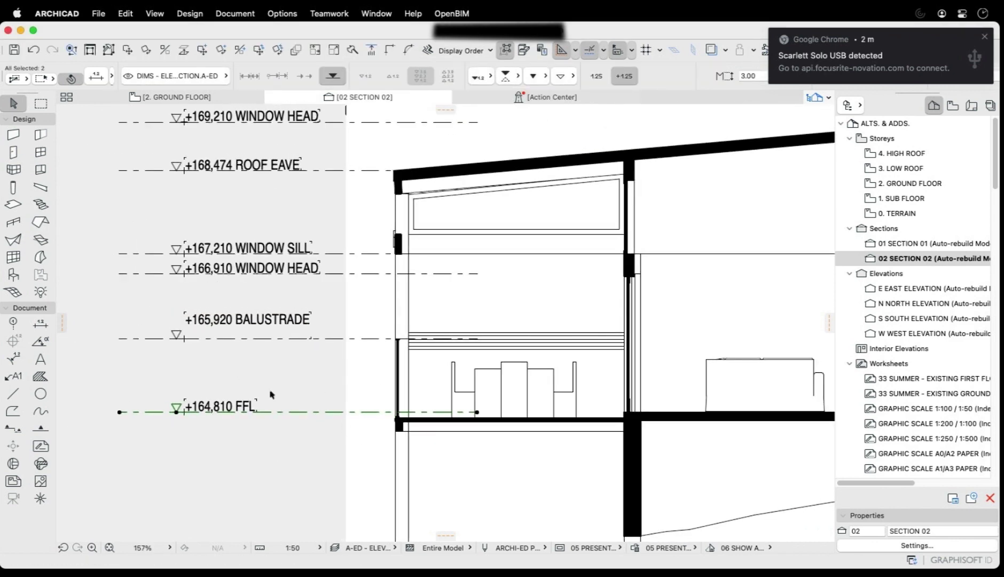
scroll(516, 427, up, 3)
click(518, 418)
scroll(235, 246, down, 2)
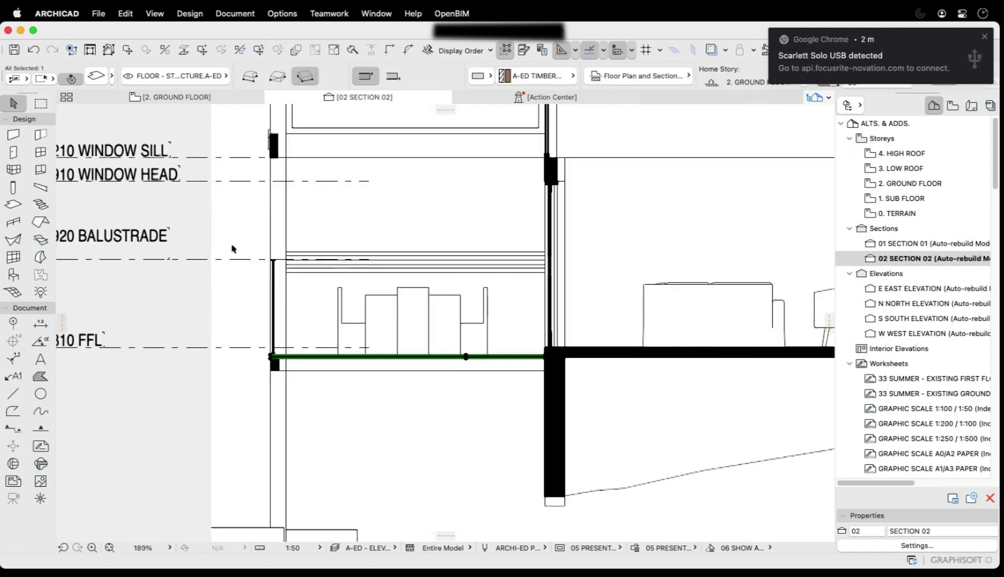
key(super+d)
scroll(577, 300, up, 3)
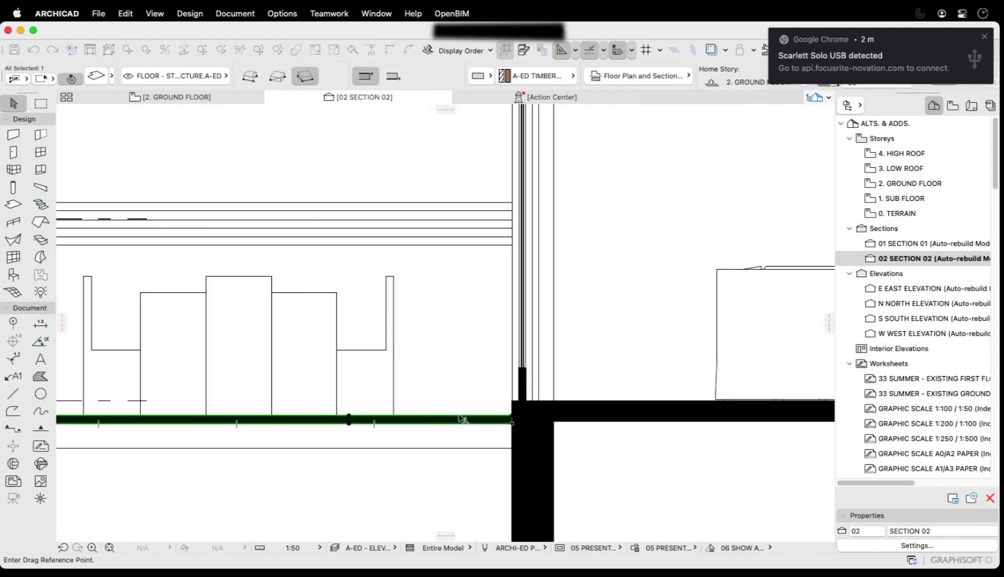
scroll(608, 338, down, 5)
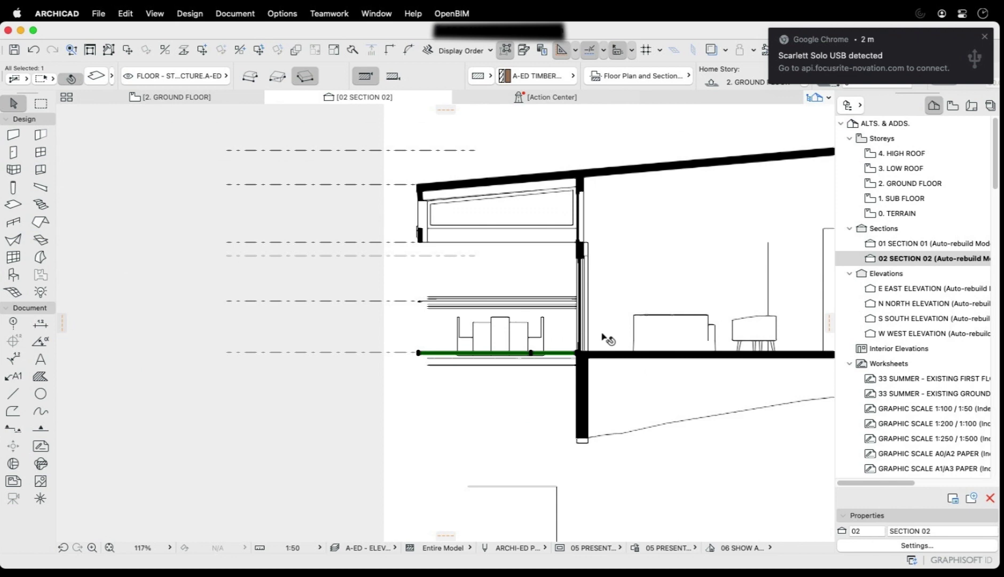
Step: Move the dining table and chairs vertically up so their base sits on the top of the deck slab
scroll(609, 342, up, 4)
click(534, 352)
scroll(535, 350, up, 3)
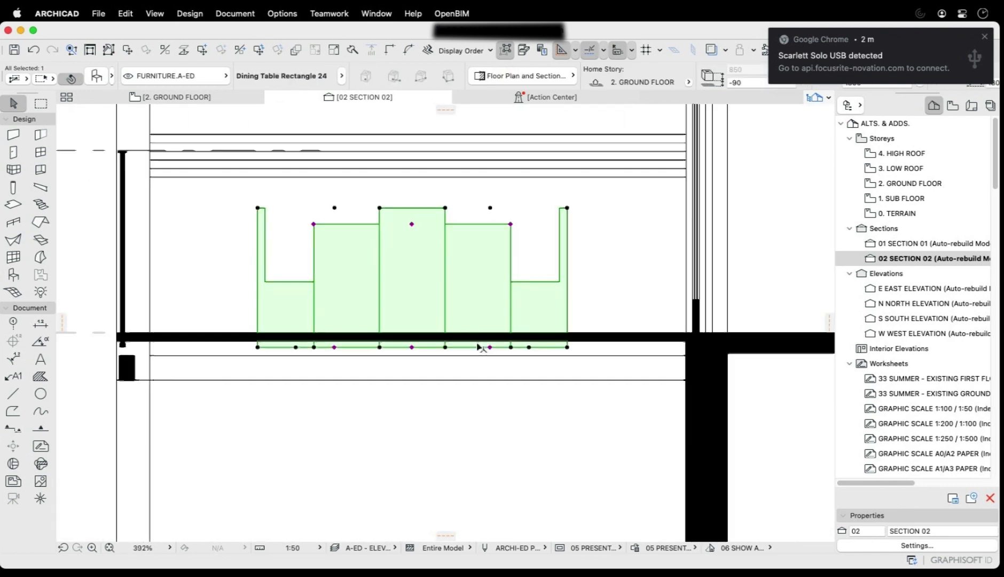
click(489, 348)
click(489, 347)
key(super+d)
click(490, 347)
click(490, 333)
scroll(555, 359, down, 5)
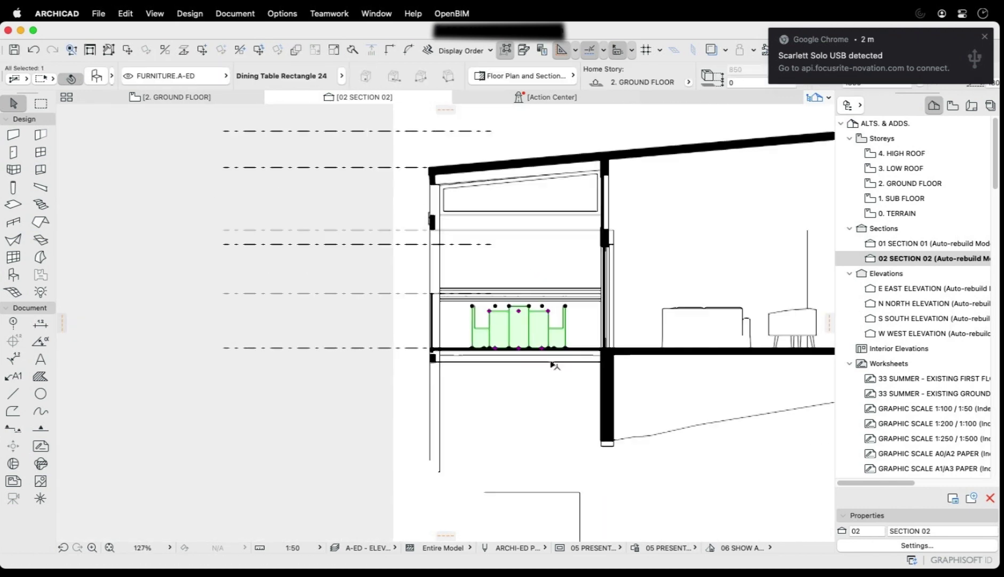
Step: Change the custom text of the +164,810 level label beside the deck to "<toPZvalue> DECK FFL"
scroll(555, 365, down, 3)
scroll(383, 359, up, 6)
click(460, 319)
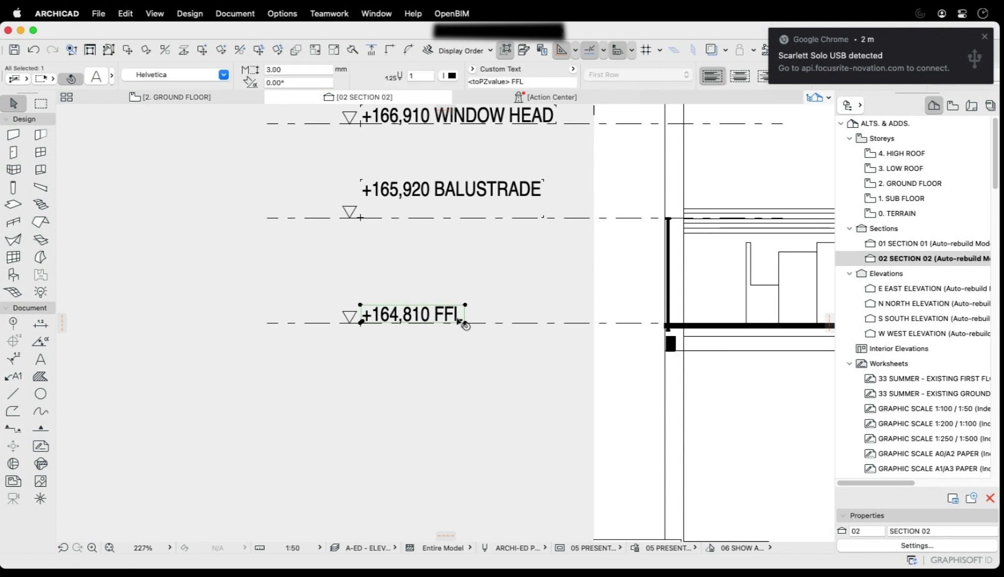
click(107, 78)
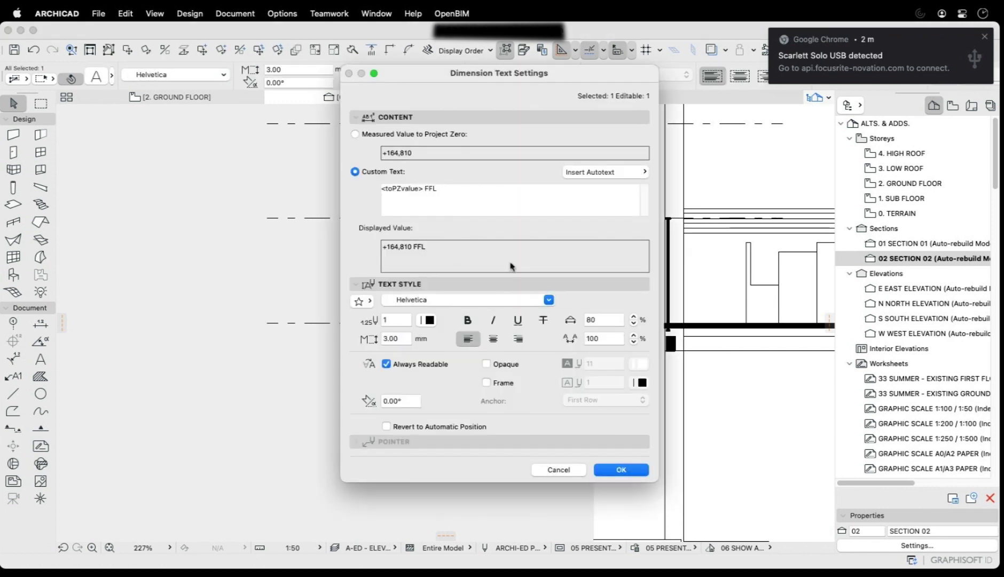
click(454, 192)
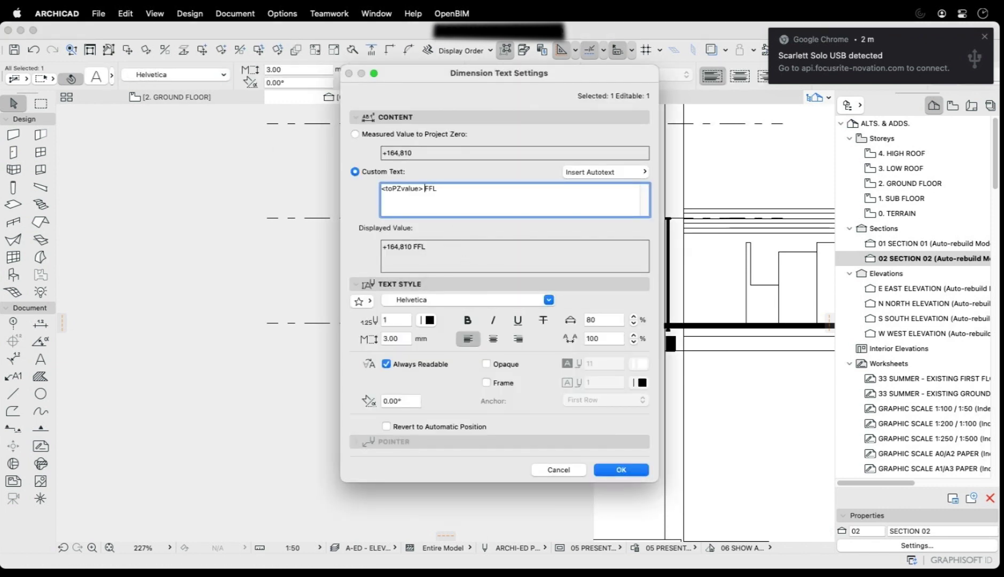
text(ECK)
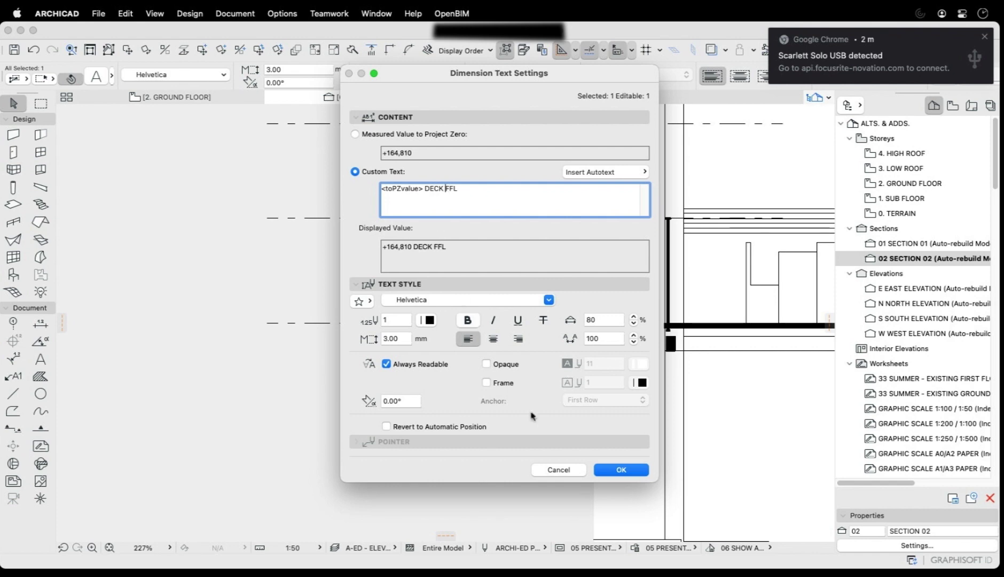
click(621, 470)
Step: Move the deck railing 90 mm vertically up so its base sits on the top of the deck slab
scroll(291, 300, down, 5)
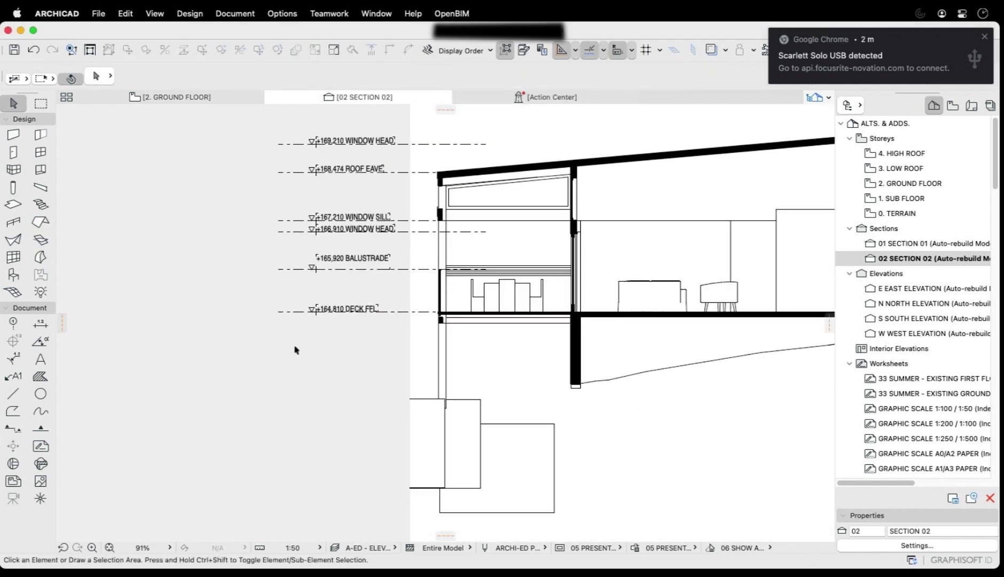
scroll(410, 284, up, 3)
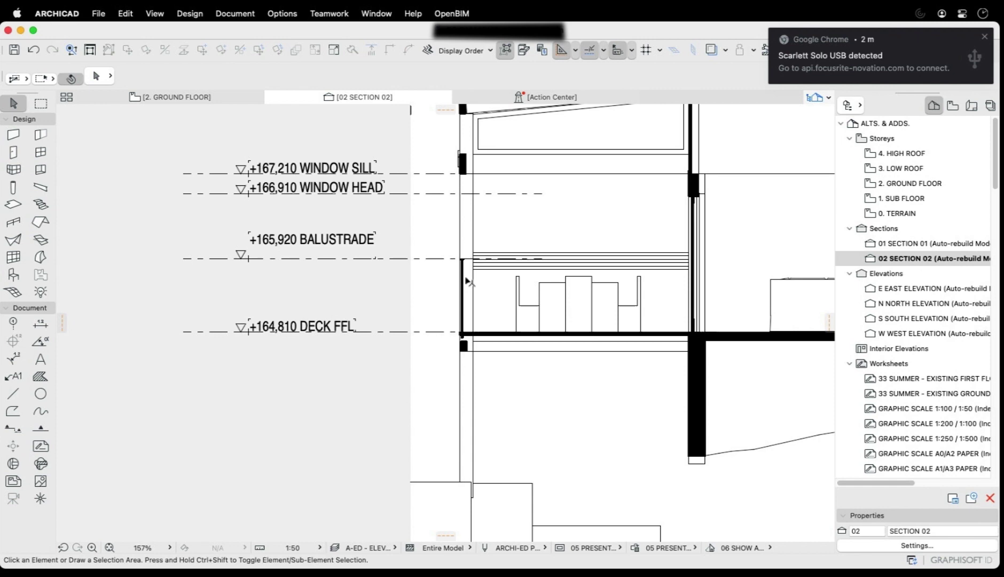
click(466, 276)
scroll(447, 261, up, 5)
click(414, 231)
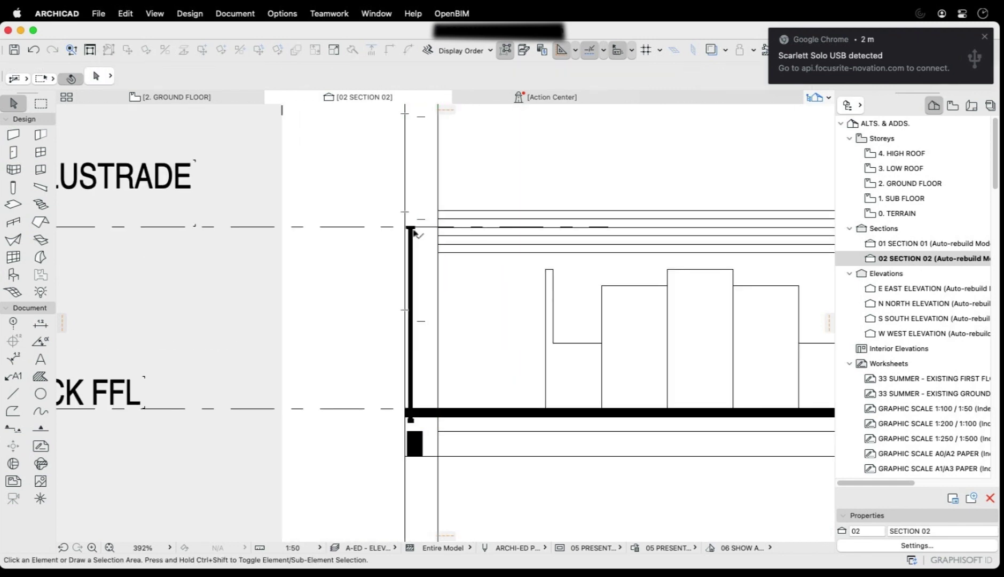
click(128, 50)
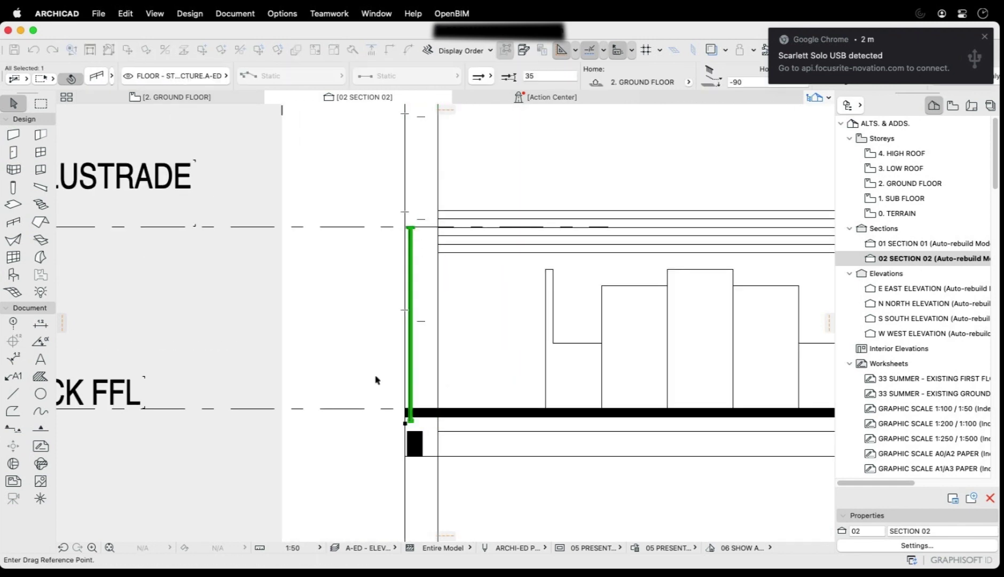
scroll(398, 429, up, 4)
click(412, 418)
click(413, 386)
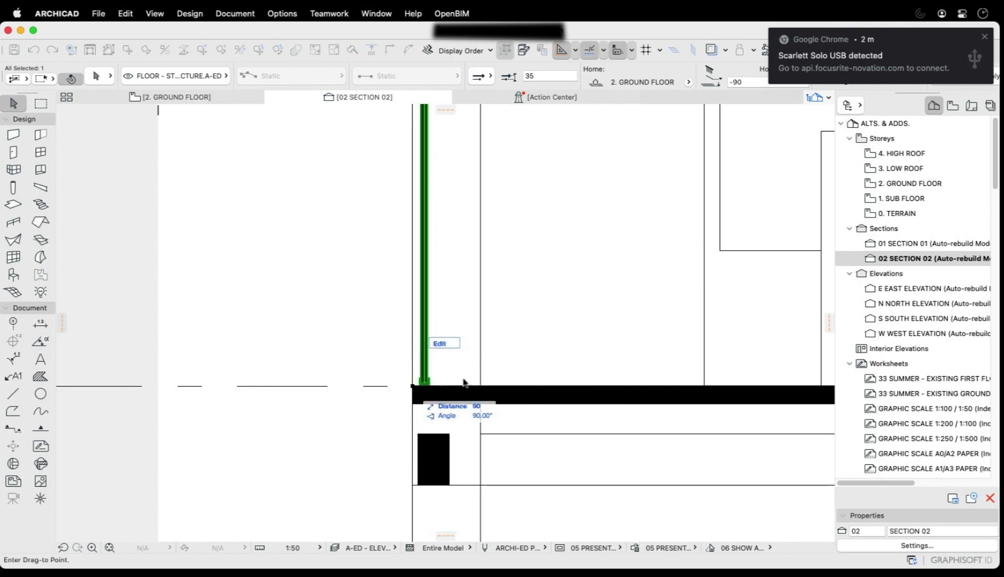
scroll(477, 373, down, 8)
click(432, 421)
Step: Add a vertical linear dimension between the DECK FFL and BALUSTRADE level lines, near their outer ends
click(40, 323)
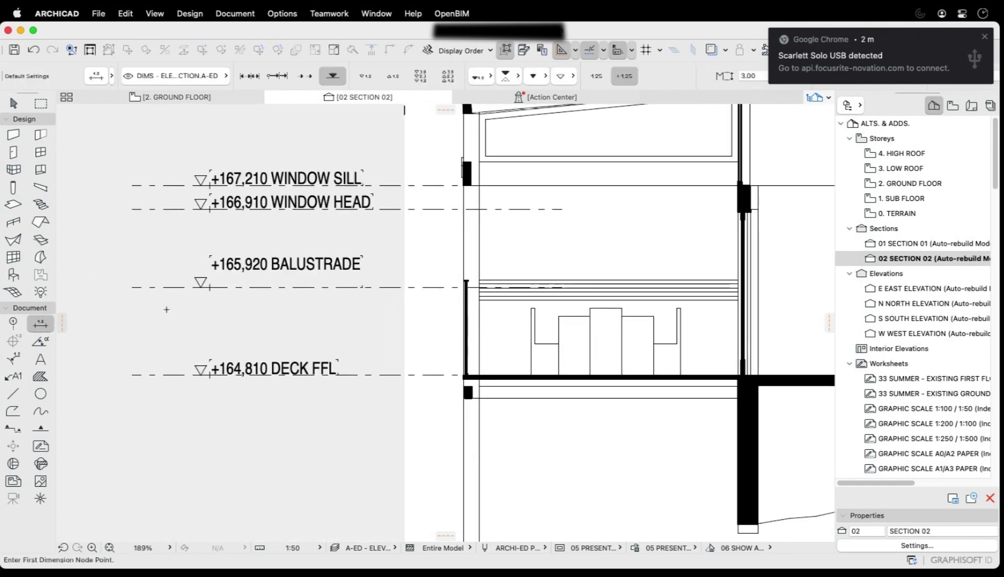
scroll(192, 351, left, 3)
click(174, 355)
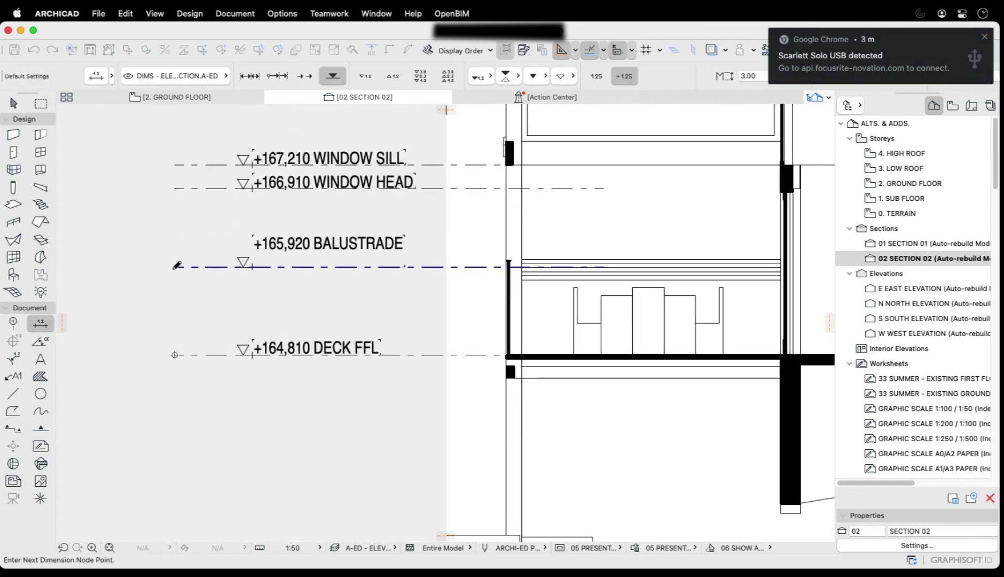
click(174, 267)
click(252, 79)
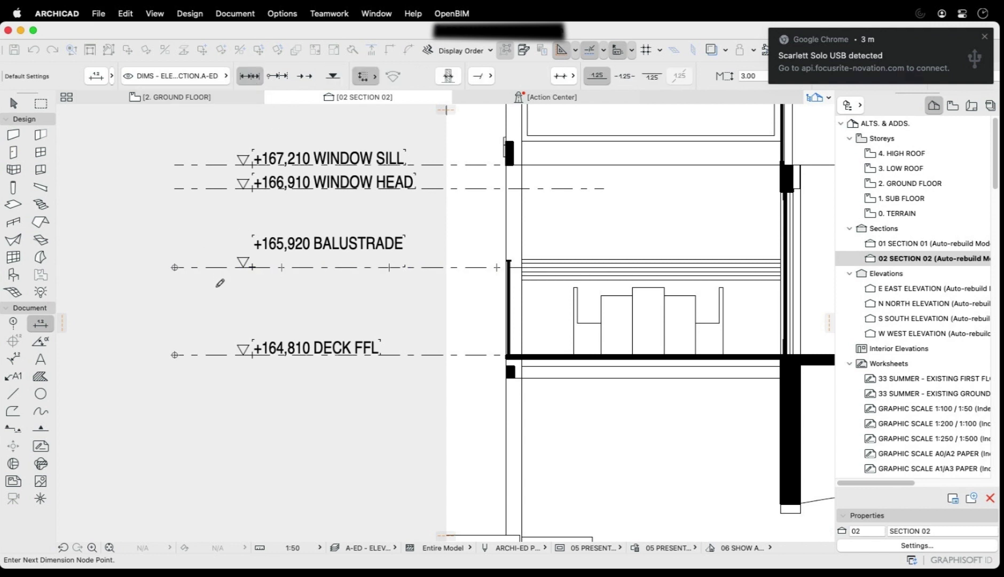
double_click(215, 287)
click(214, 288)
key(Escape)
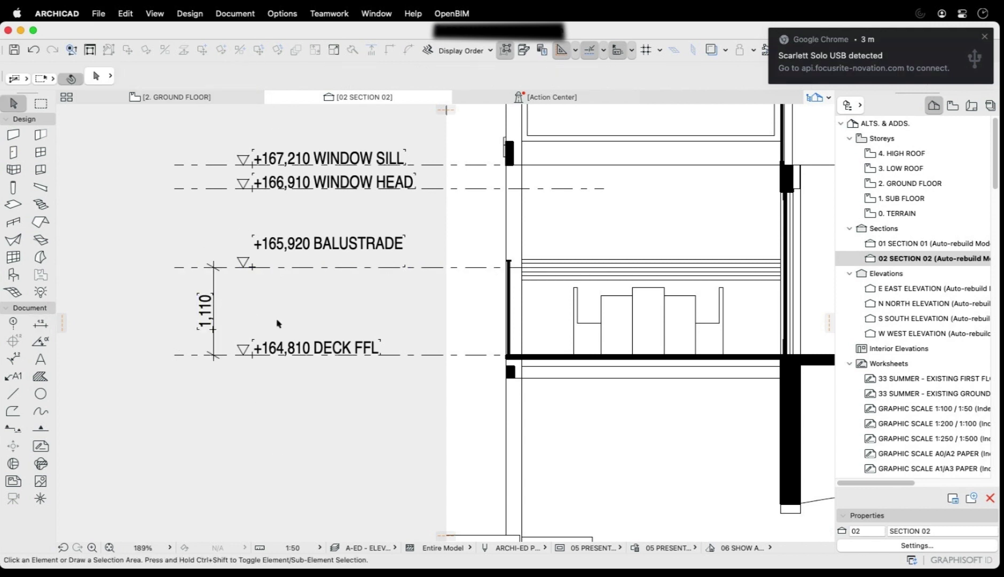
mouse_move(244, 268)
mouse_down()
mouse_move(244, 238)
mouse_move(405, 272)
mouse_move(393, 275)
mouse_up()
key(Escape)
key(Escape)
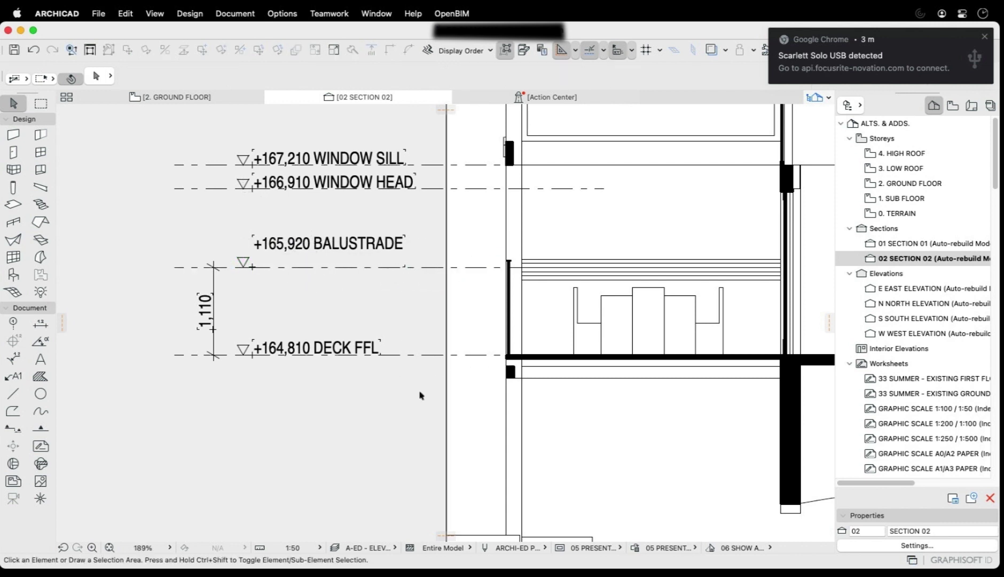
Step: Set the deck railing's segment height to 1000 mm
click(511, 261)
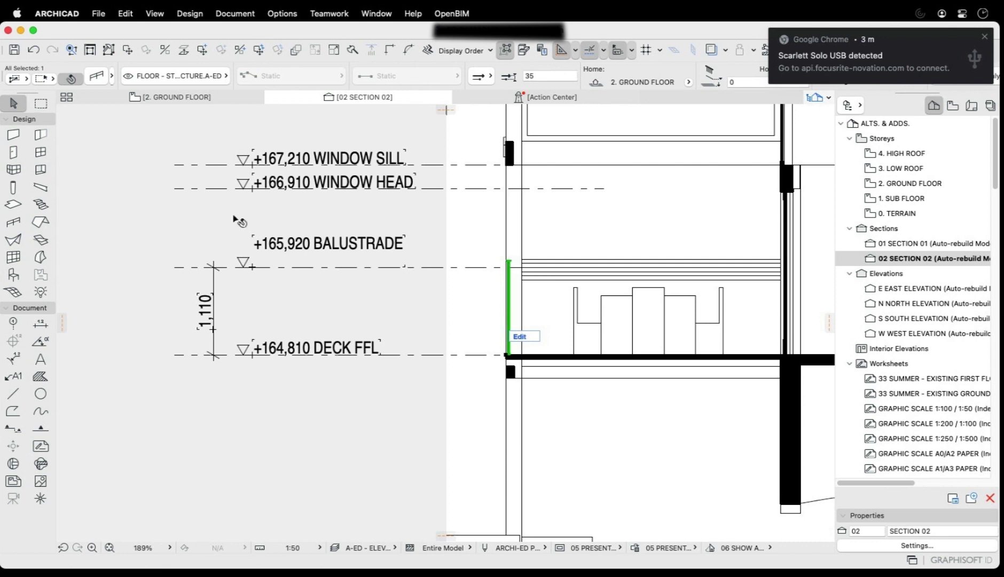
click(99, 76)
click(329, 105)
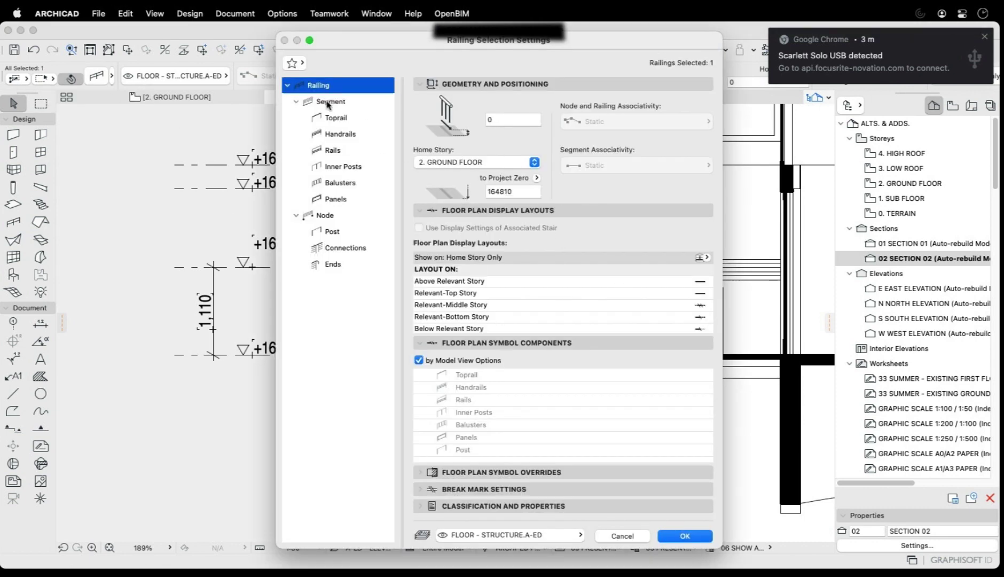
key(Tab)
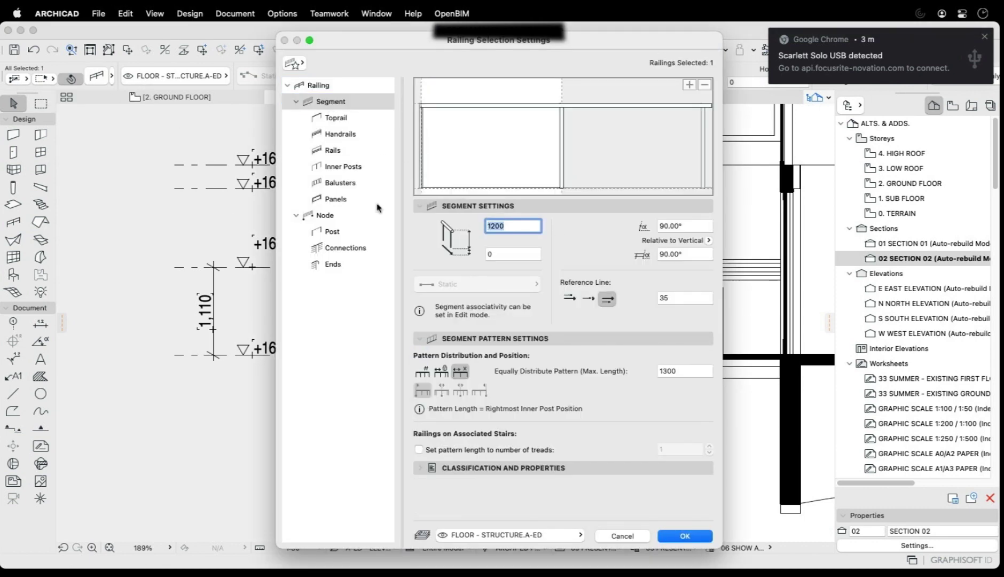
text(1000)
key(Return)
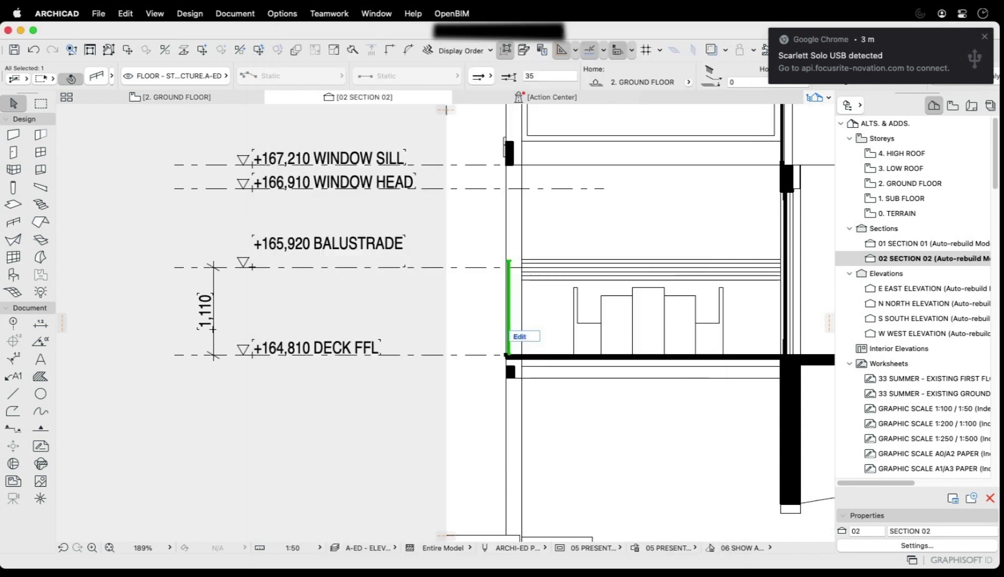
Step: Set the deck railing's segment height to 1200 mm
click(106, 78)
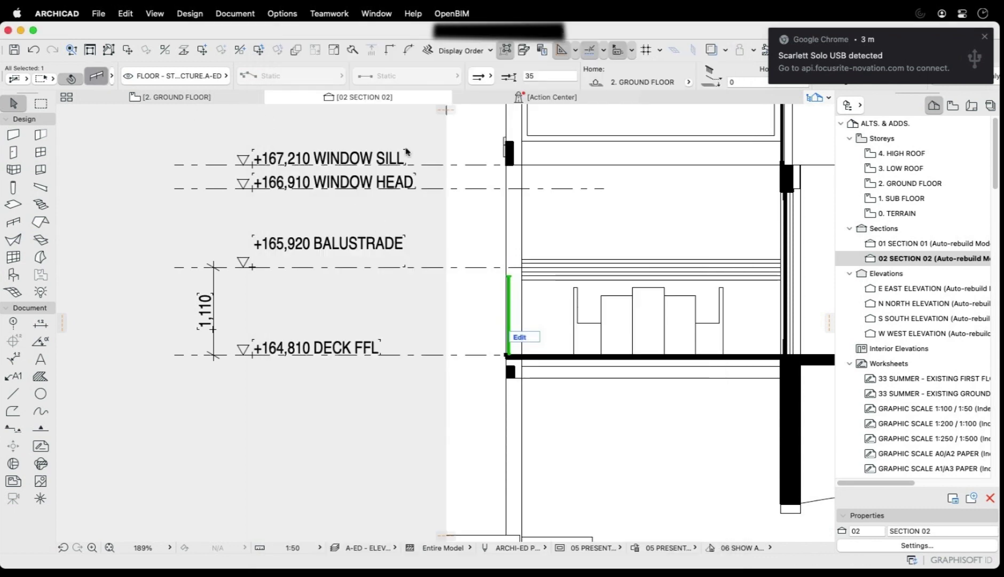
drag(529, 229, 420, 229)
text(1200)
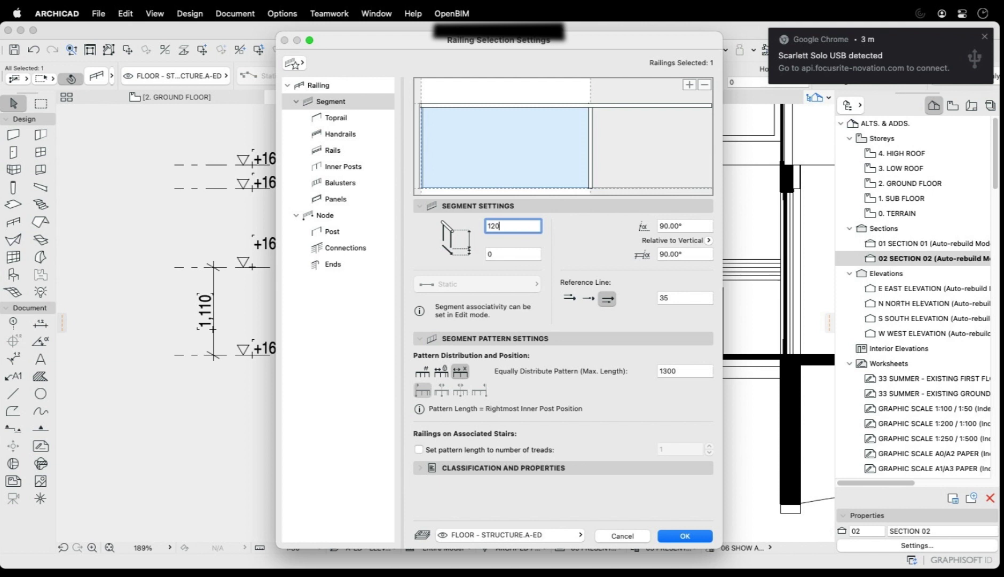
key(Return)
key(Escape)
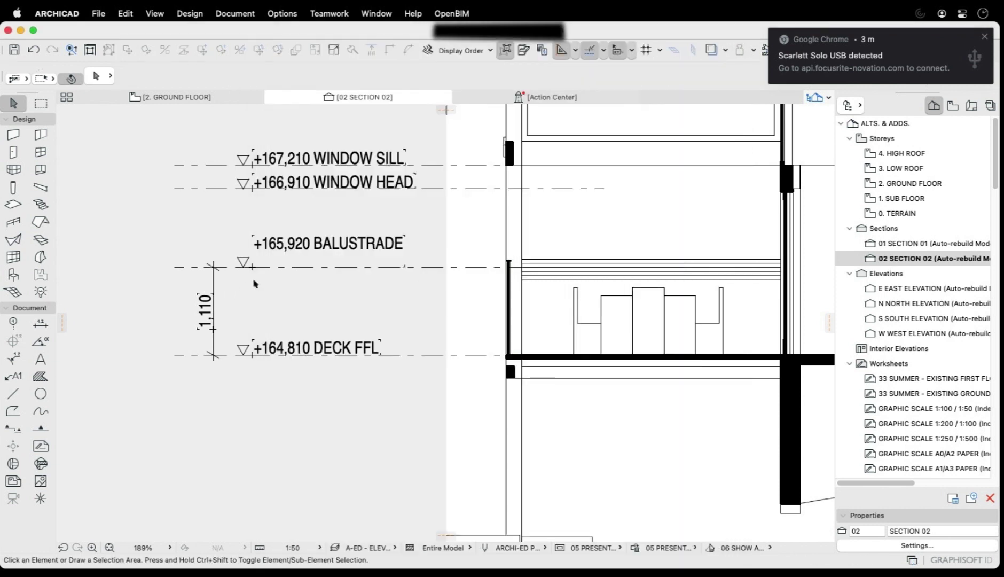
Step: Move the BALUSTRADE level marker vertically up to the top of the deck railing
drag(259, 280, 232, 247)
click(128, 50)
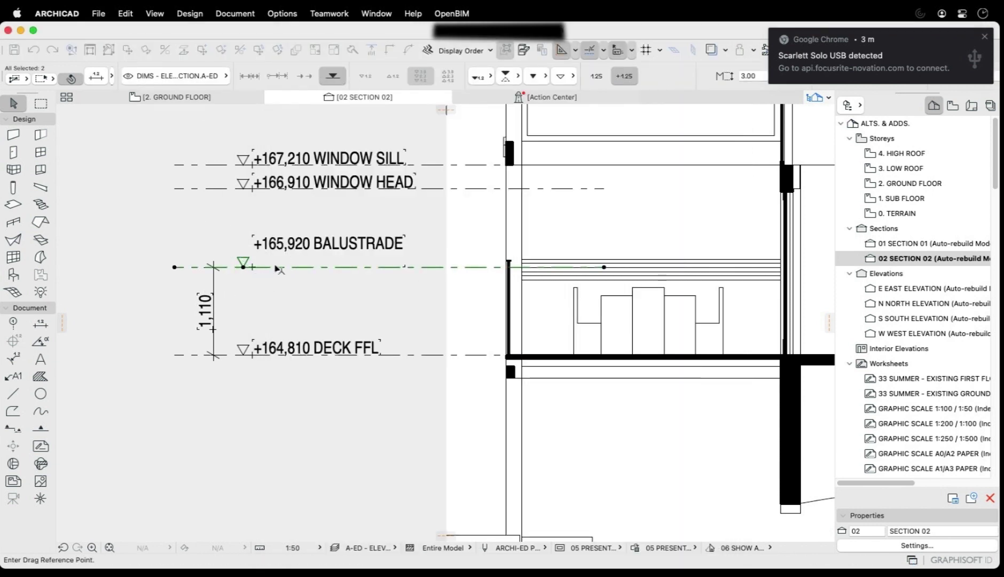
click(278, 269)
scroll(507, 265, up, 5)
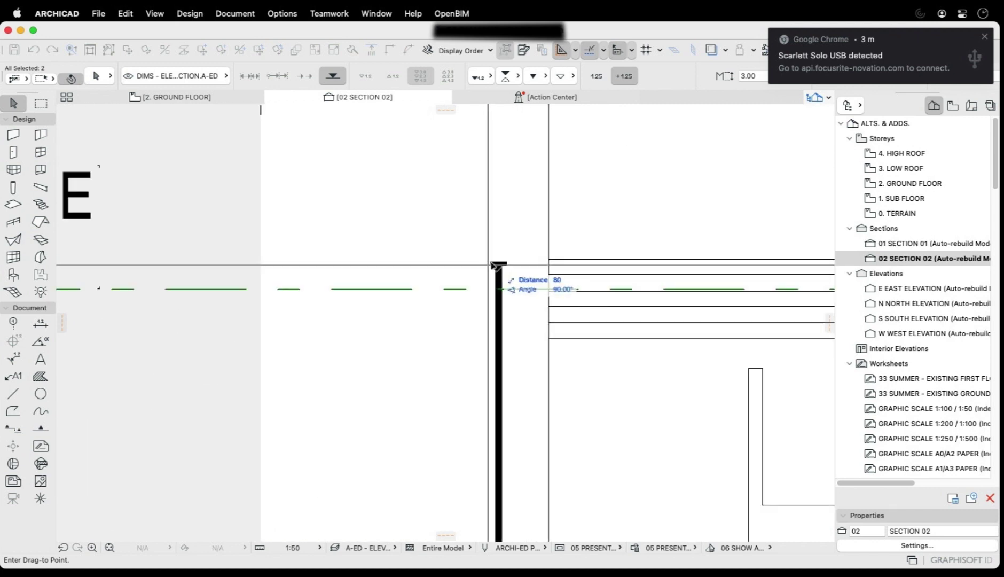
scroll(492, 266, down, 4)
Step: Change the custom text of the balustrade level label to BALUSTRADE / POOL FENCE
click(284, 261)
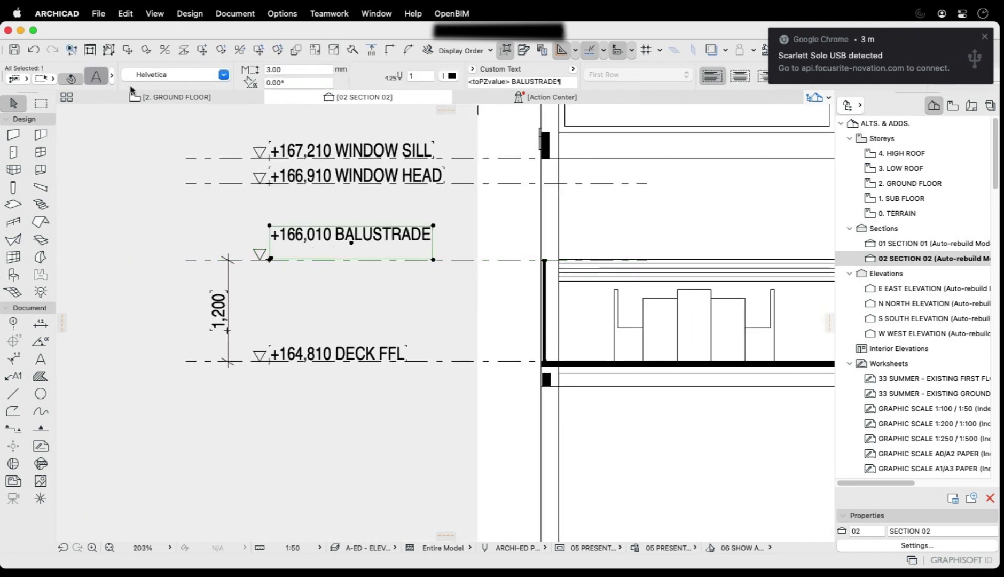
key(super+t)
click(444, 208)
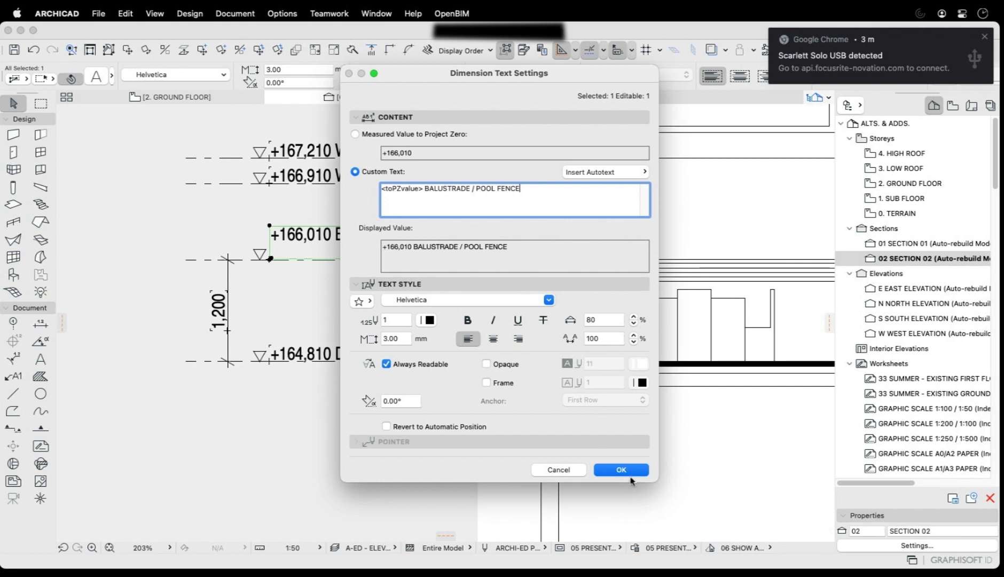
click(621, 469)
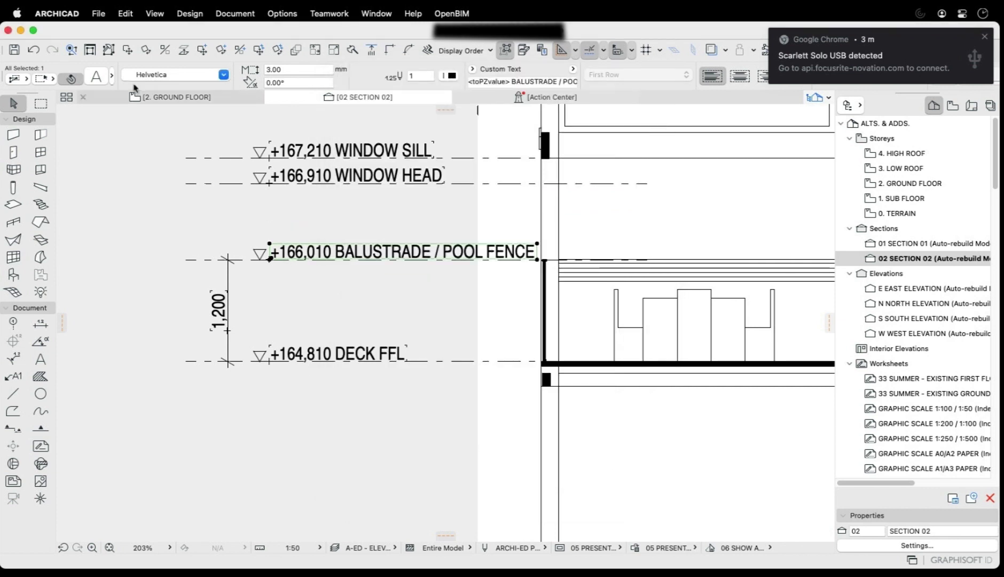
Step: Remove / POOL FENCE from the level label's custom text, leaving only BALUSTRADE after the height value
click(95, 78)
drag(547, 196, 471, 191)
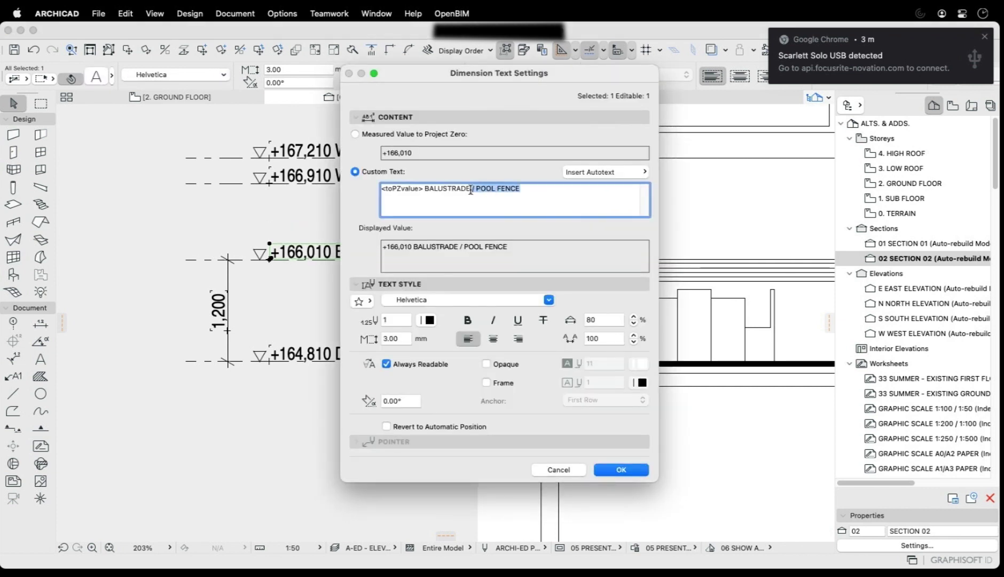
key(Return)
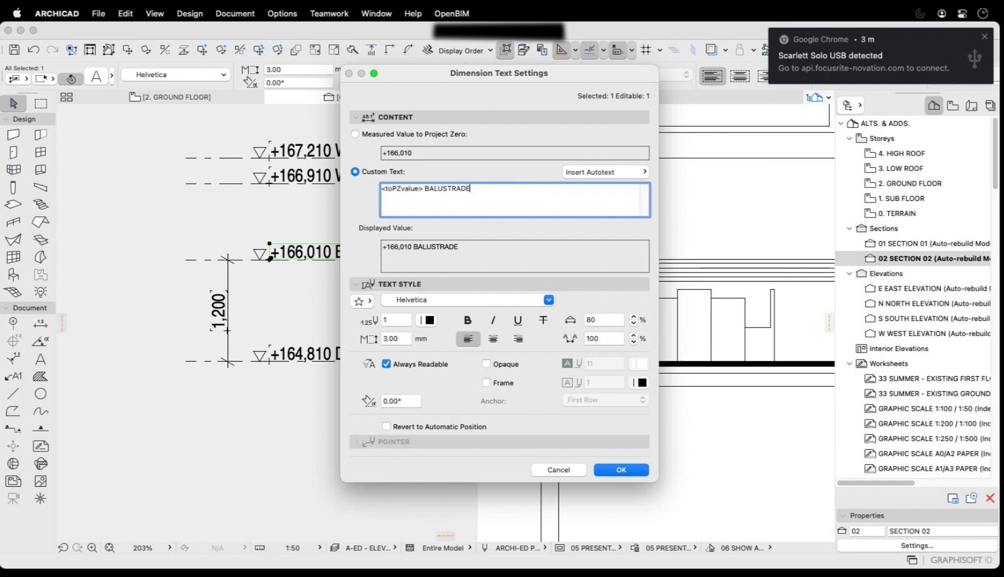
click(415, 462)
Step: Select all the level markers on the high-roof side of Section 02 and copy them
scroll(346, 377, down, 5)
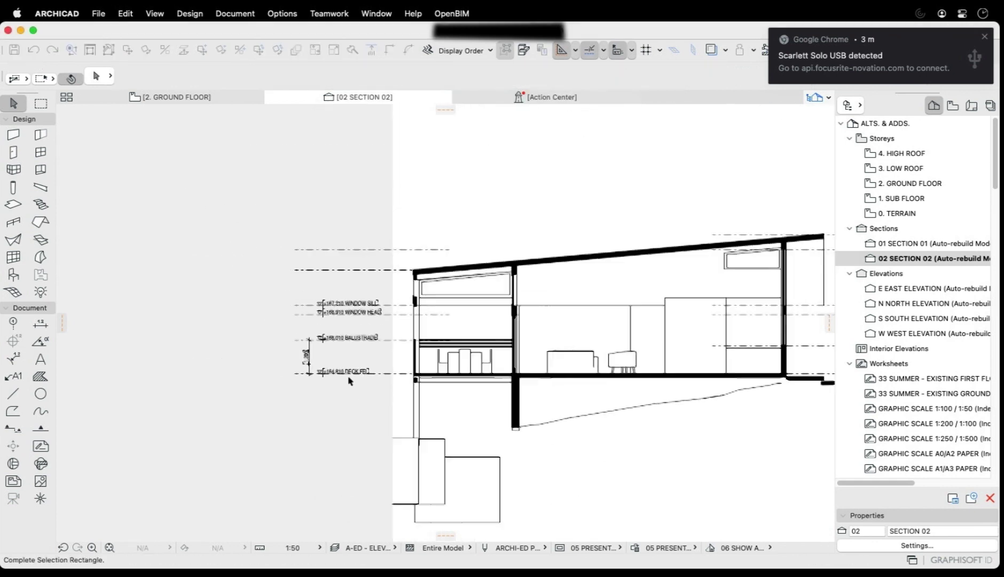
scroll(299, 312, down, 3)
key(Escape)
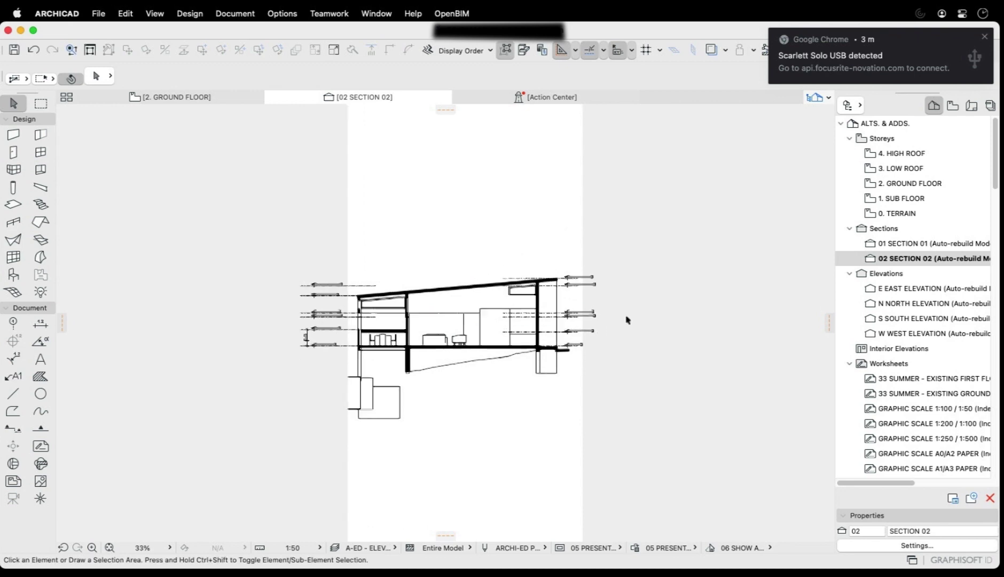
scroll(625, 319, up, 4)
click(597, 216)
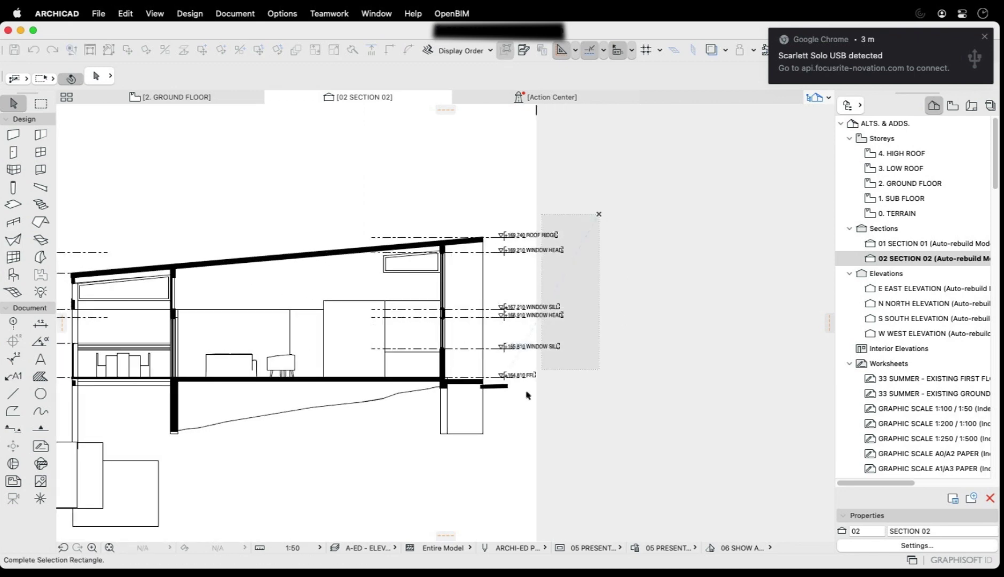
scroll(526, 341, up, 4)
click(521, 338)
scroll(489, 272, down, 5)
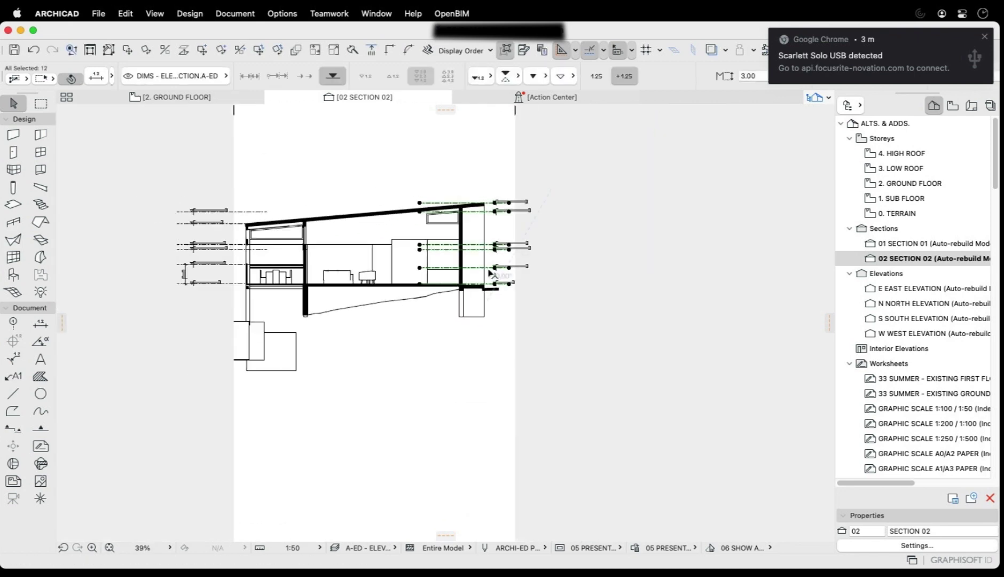
Step: Open the East Elevation and view the whole drawing
double_click(935, 289)
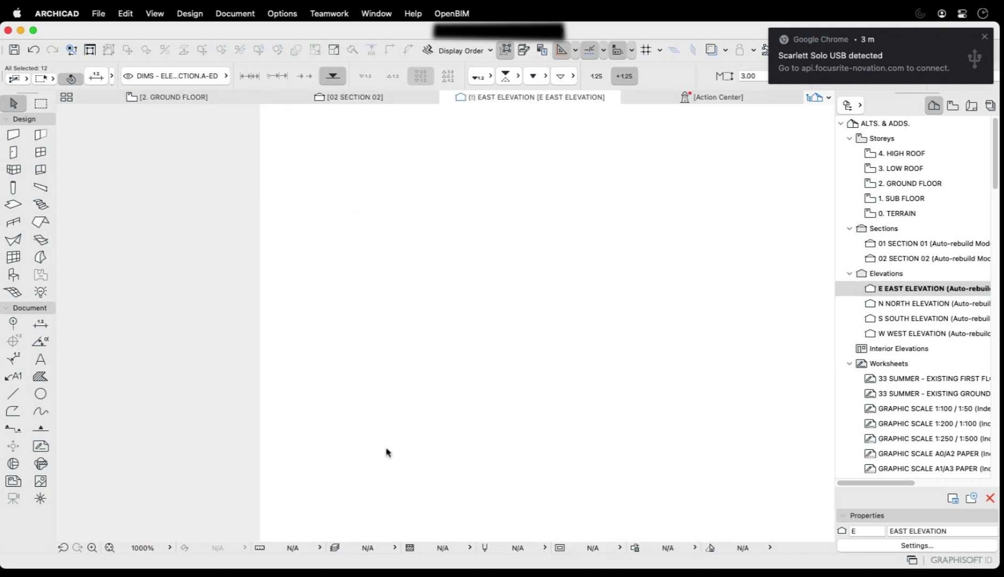
click(110, 548)
scroll(343, 322, down, 5)
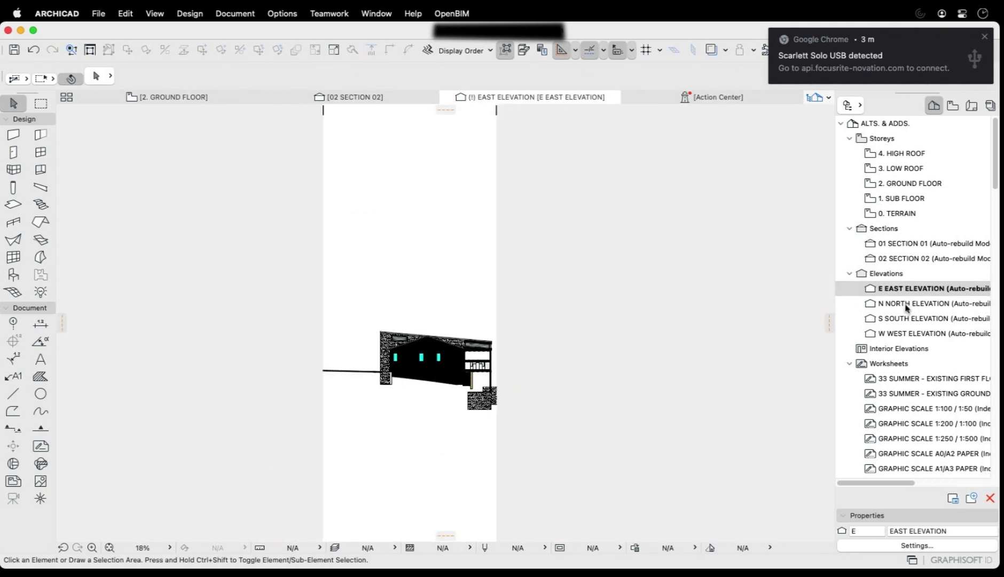
Step: Open the West Elevation and paste the copied level markers at their original location beside the high-roof end
double_click(905, 332)
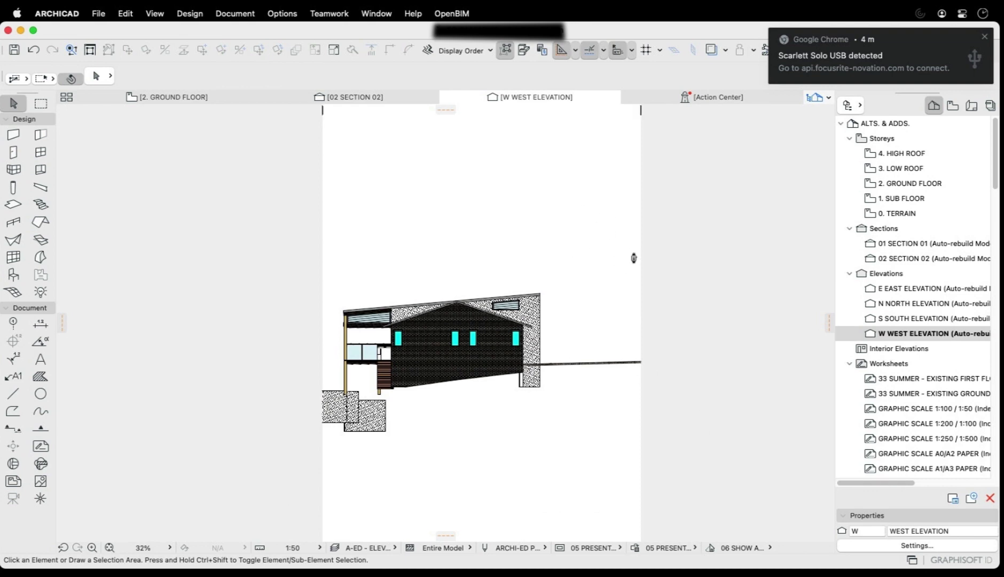
key(super+v)
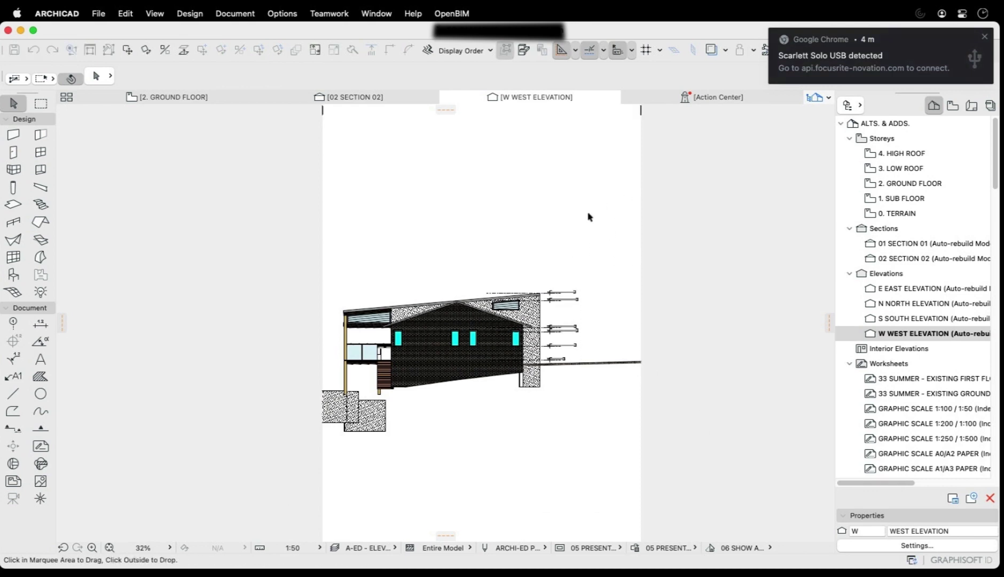
click(588, 216)
Step: Move the upper WINDOW SILL level marker vertically up to the bottom edge of the high window under the main roof
scroll(577, 331, up, 5)
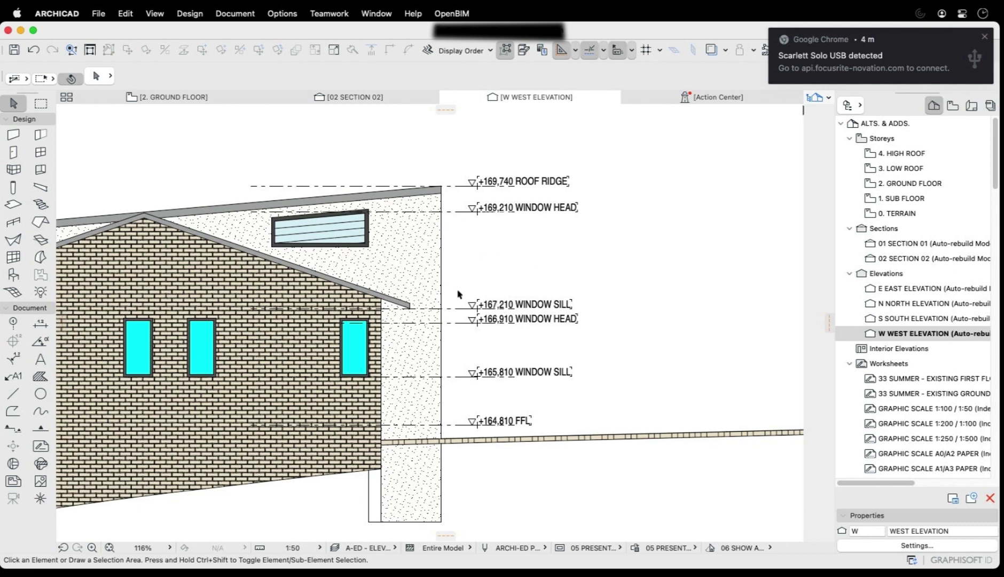
drag(458, 291, 507, 312)
right_click(514, 251)
mouse_move(583, 360)
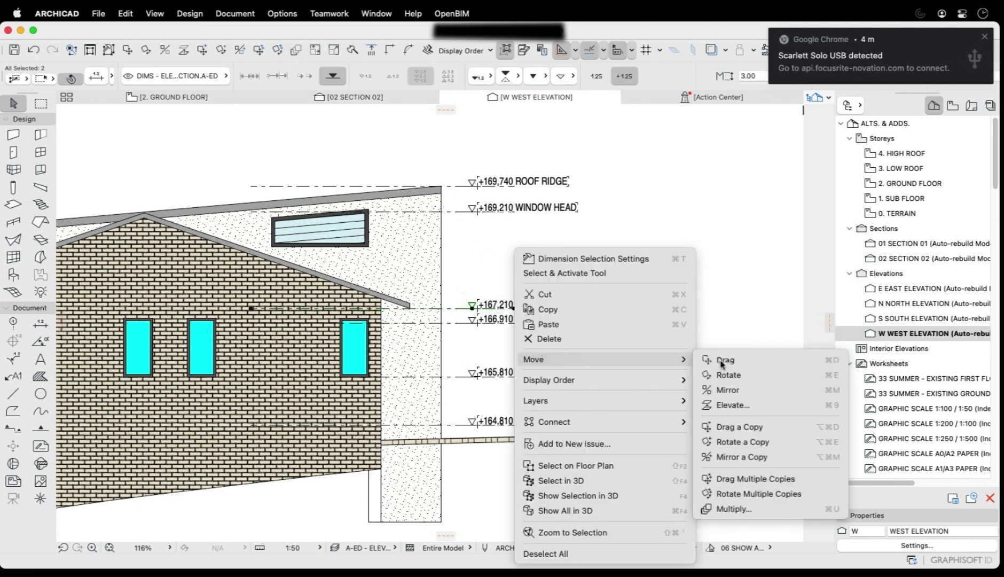
click(722, 363)
click(472, 309)
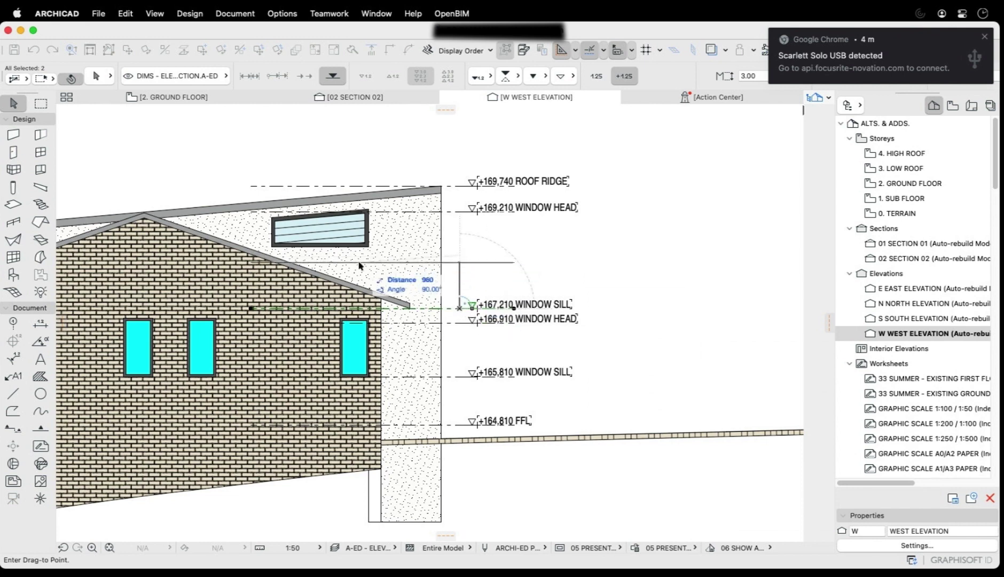
click(430, 246)
key(Escape)
Step: Move the upper WINDOW HEAD level marker vertically up to the highest corner of the high window
scroll(525, 226, up, 4)
drag(529, 220, 399, 178)
click(128, 50)
click(401, 196)
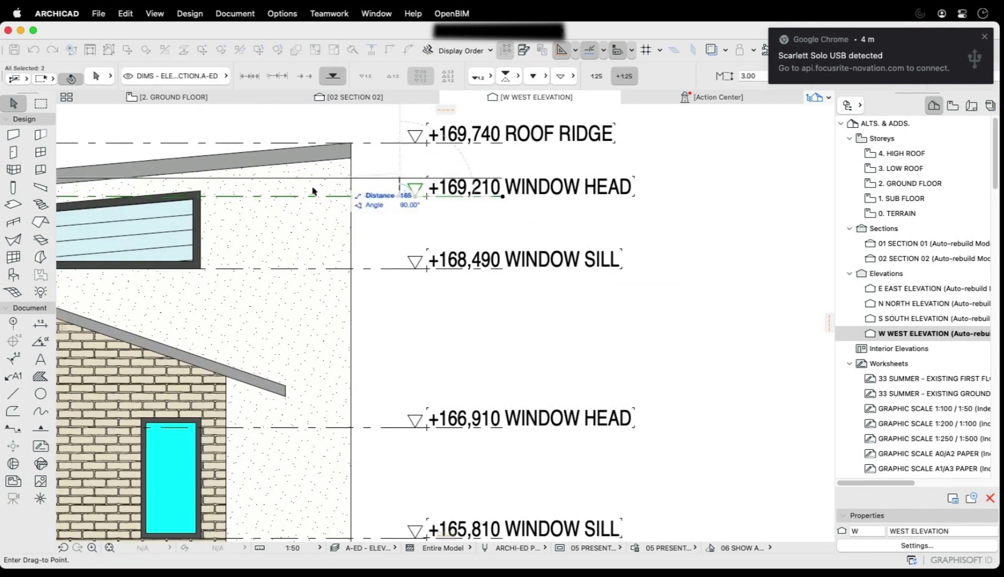
click(201, 191)
scroll(537, 193, down, 5)
scroll(486, 253, up, 4)
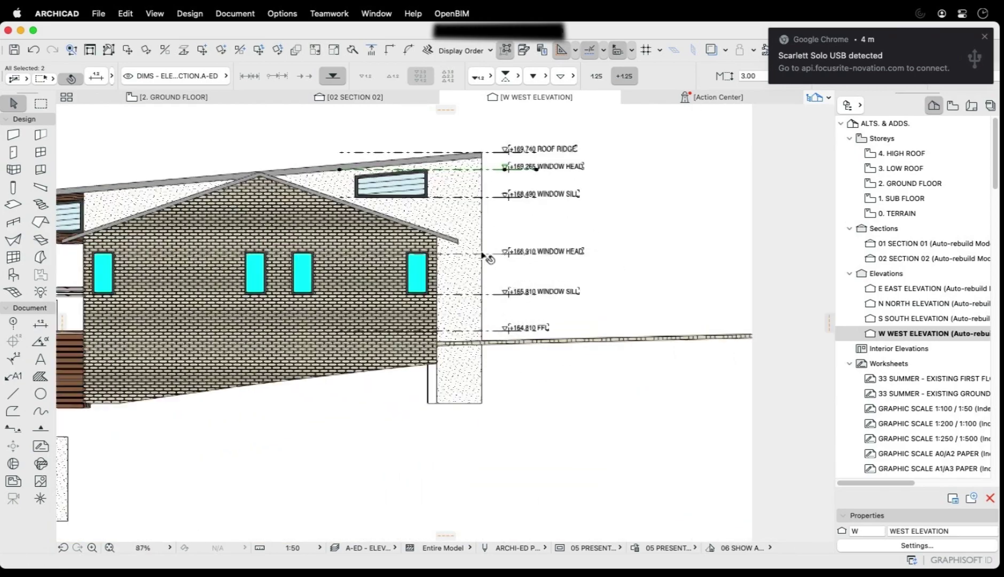
key(Escape)
Step: Drag a copy of the ROOF RIDGE level marker vertically down to the eave end of the brick house's gable roof
scroll(536, 254, down, 5)
scroll(587, 214, up, 4)
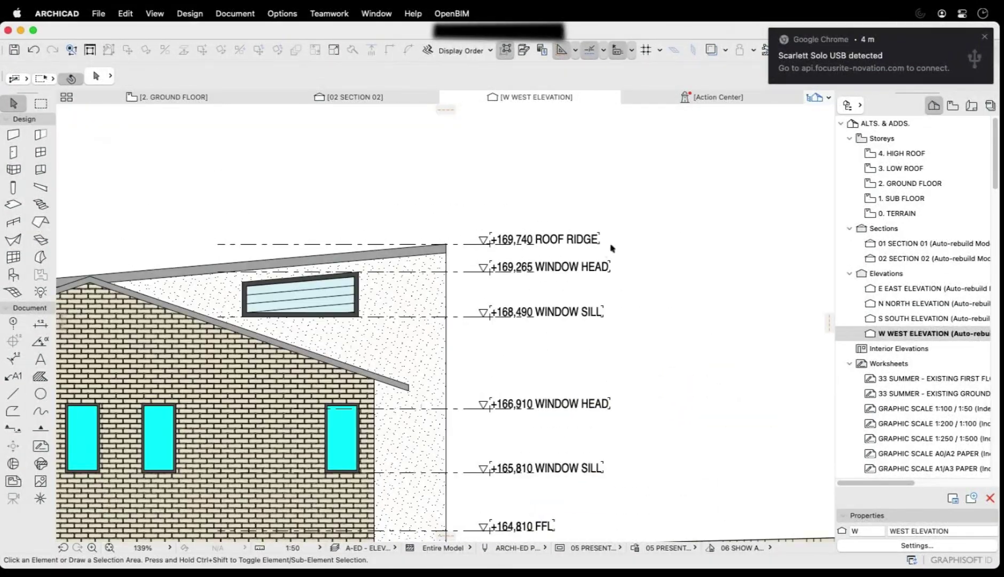
drag(627, 251, 466, 196)
right_click(466, 179)
click(559, 294)
right_click(493, 176)
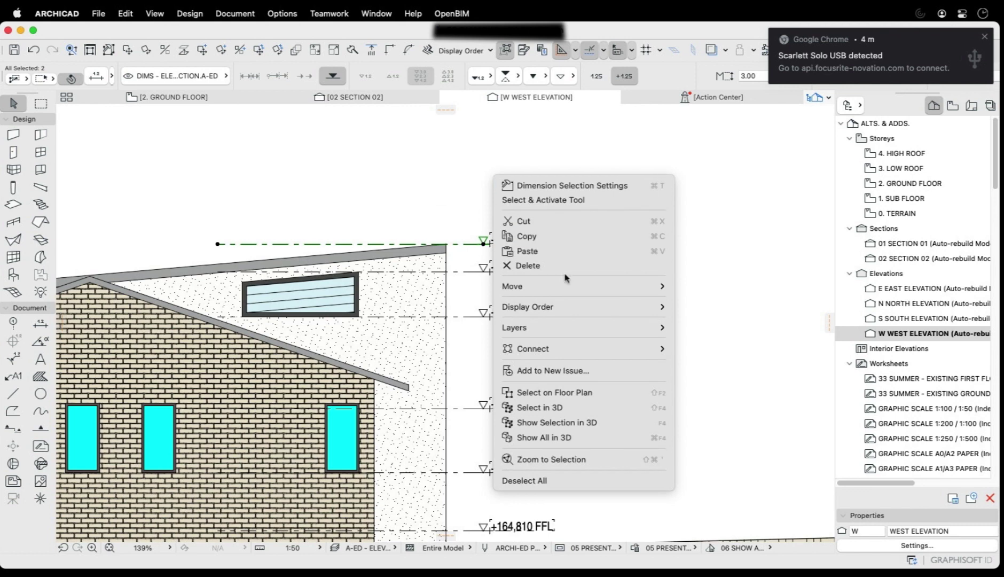
mouse_move(574, 287)
click(740, 354)
click(485, 244)
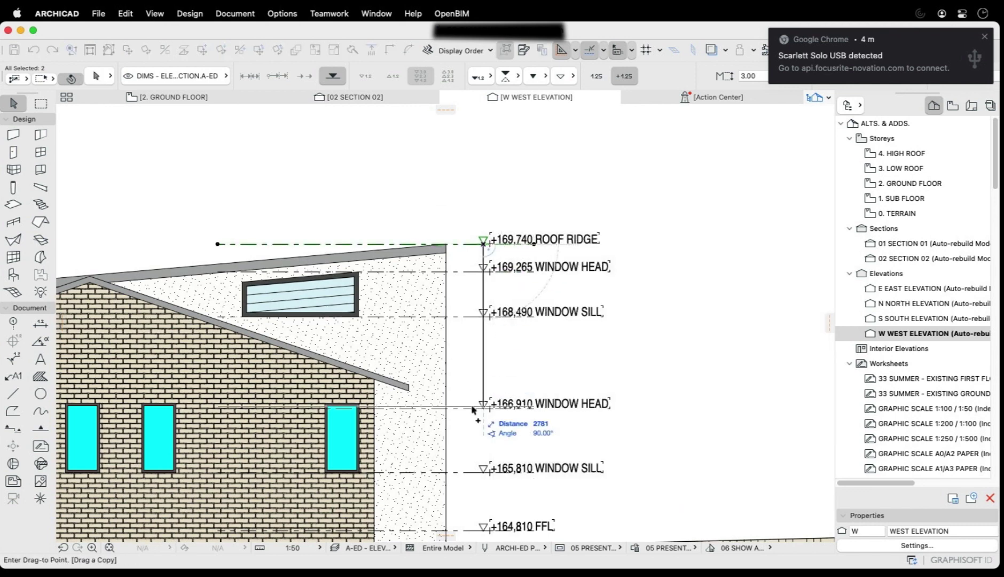
shift+click(409, 385)
Step: Change the copied eave marker's custom text to ROOF EAVE, keeping the automatic height value
scroll(492, 393, up, 5)
click(701, 362)
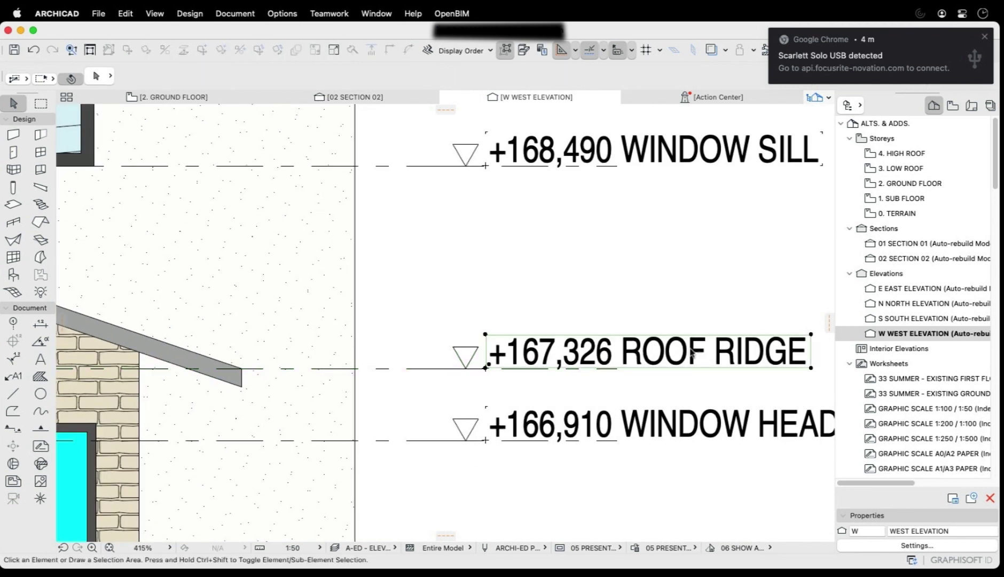
click(96, 76)
click(483, 191)
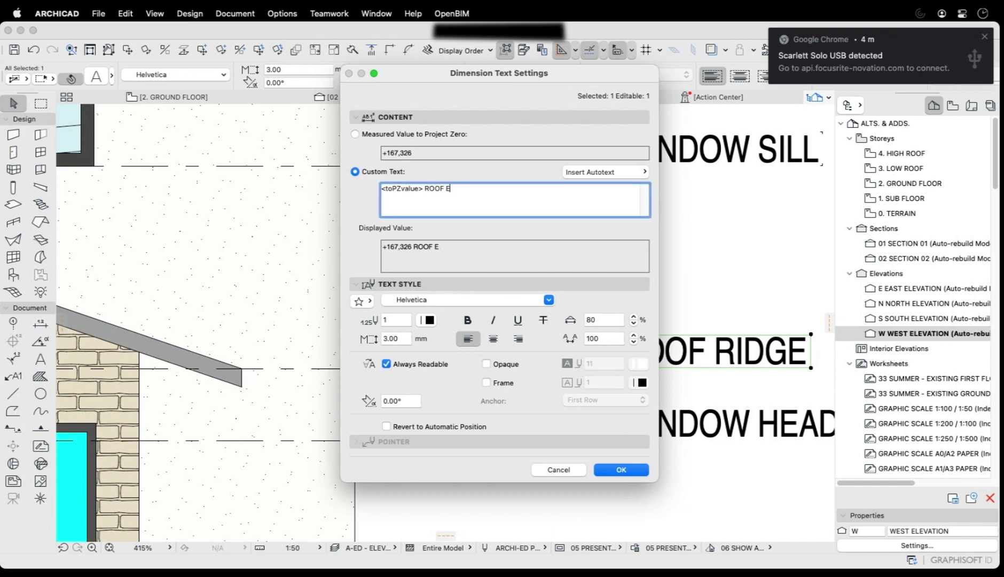
click(622, 470)
Step: Move the lower WINDOW HEAD level marker vertically up to the top of the brick wall's windows
scroll(576, 309, down, 10)
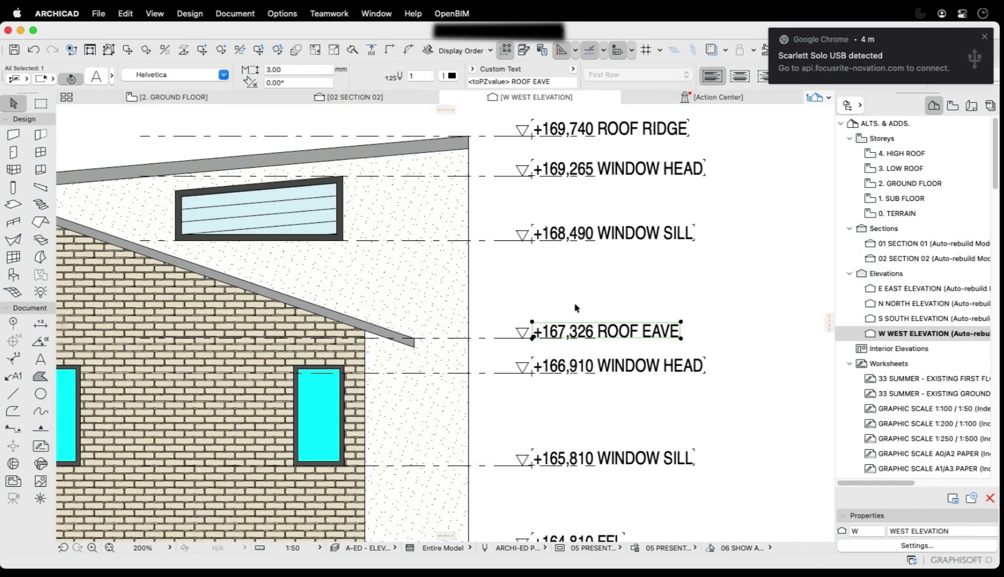
scroll(598, 368, up, 4)
drag(597, 350, 491, 321)
click(142, 50)
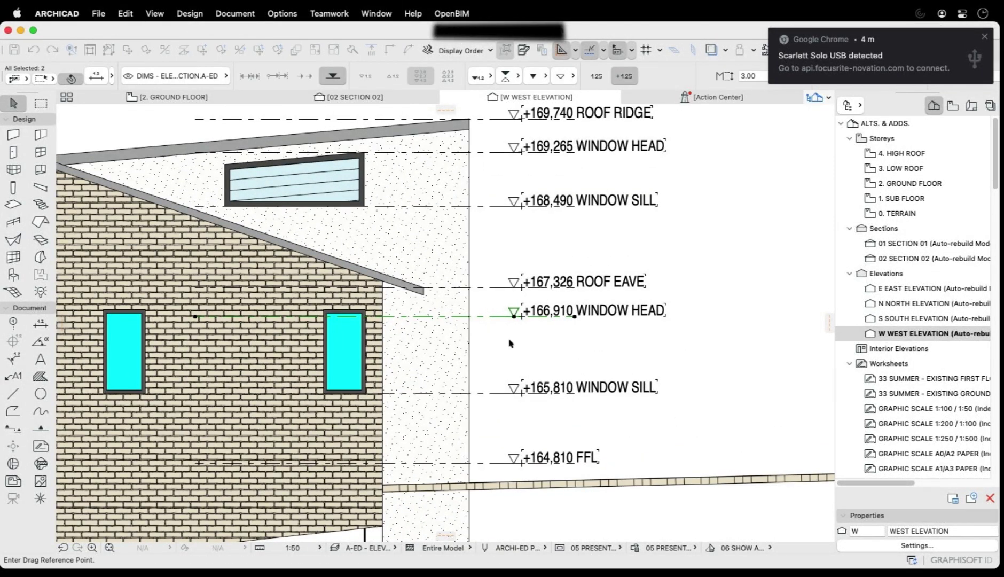
click(491, 317)
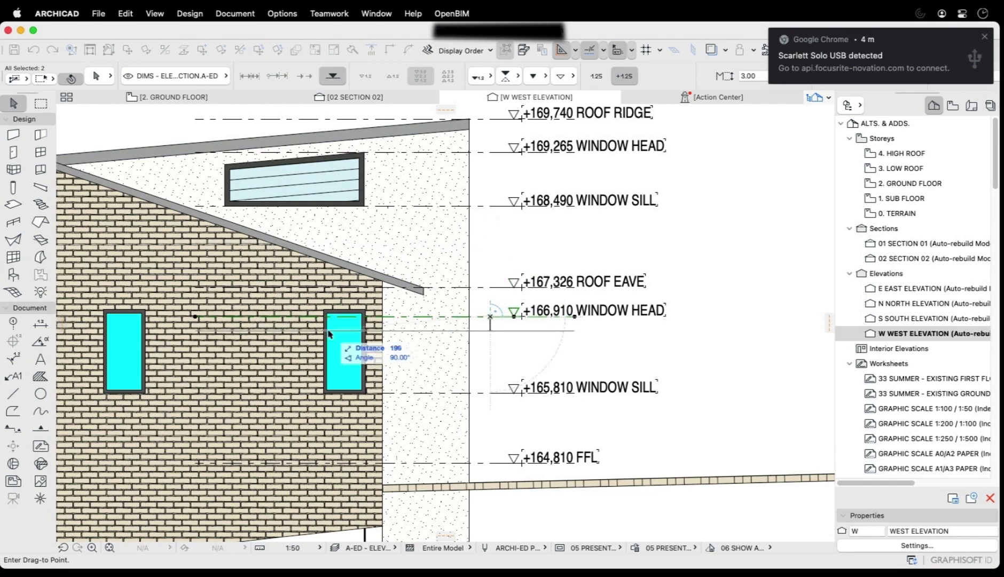
scroll(337, 336, up, 2)
click(385, 302)
scroll(507, 265, down, 5)
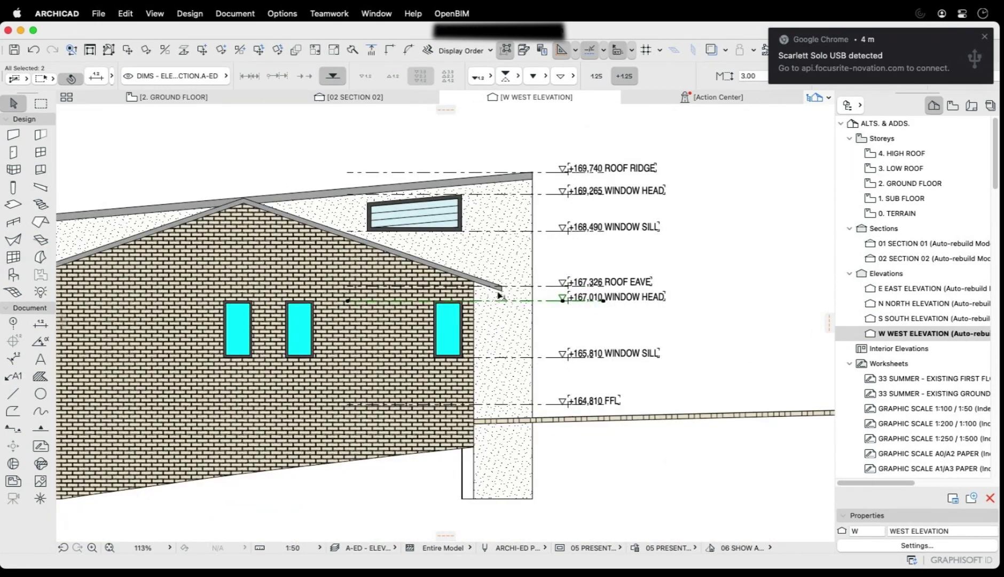
key(Escape)
scroll(508, 264, down, 3)
scroll(503, 277, up, 5)
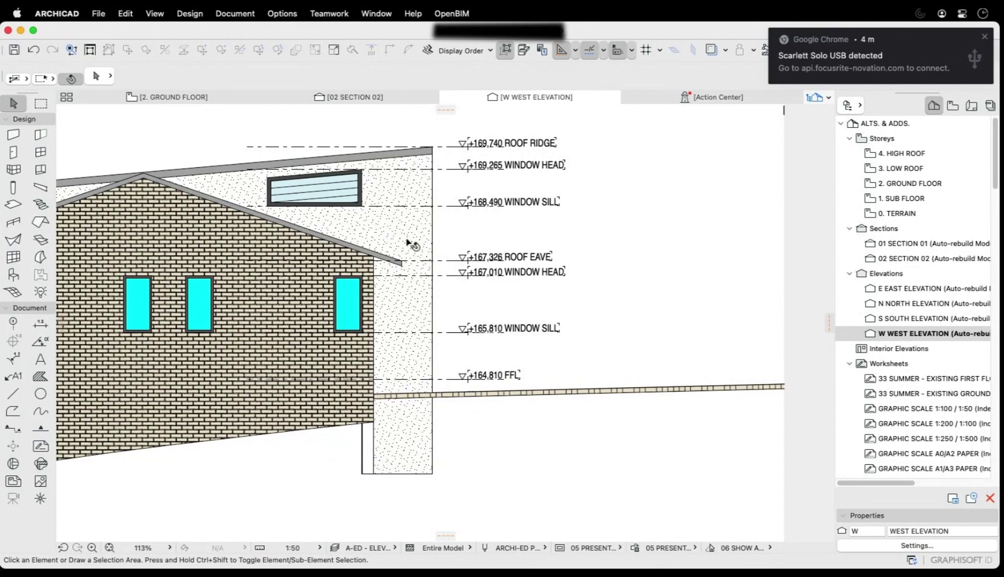
scroll(555, 289, down, 2)
scroll(540, 313, up, 4)
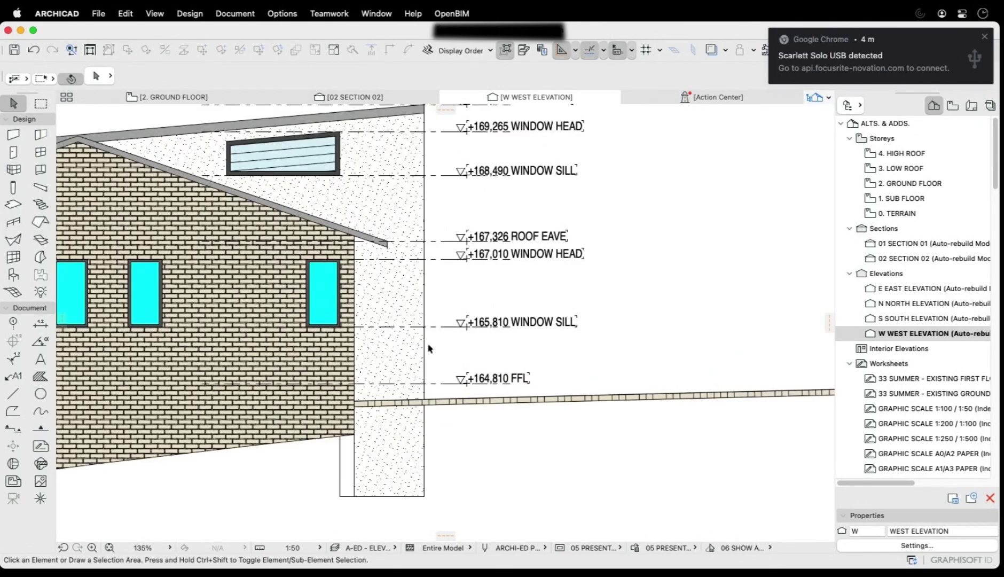
scroll(489, 284, down, 3)
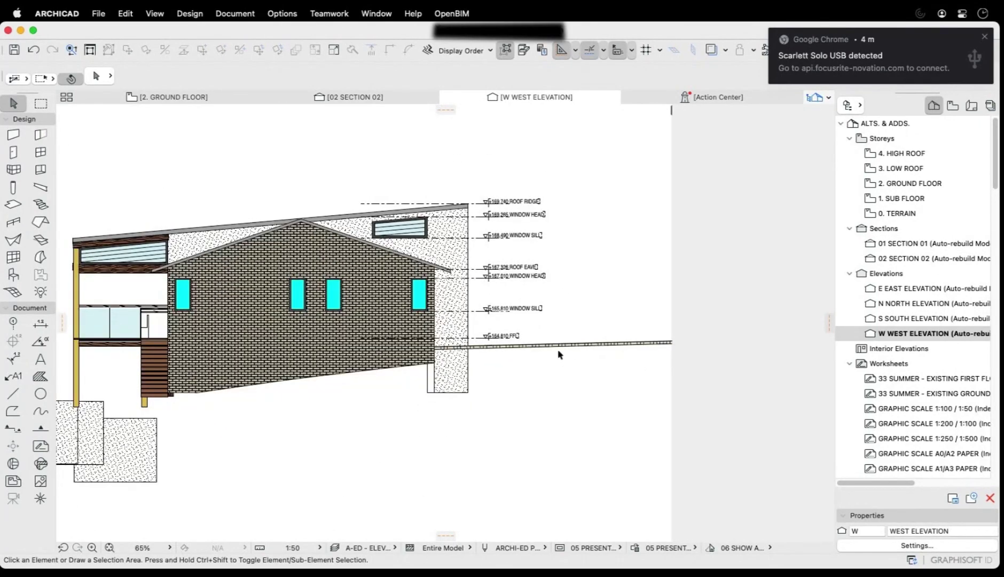
scroll(593, 336, down, 2)
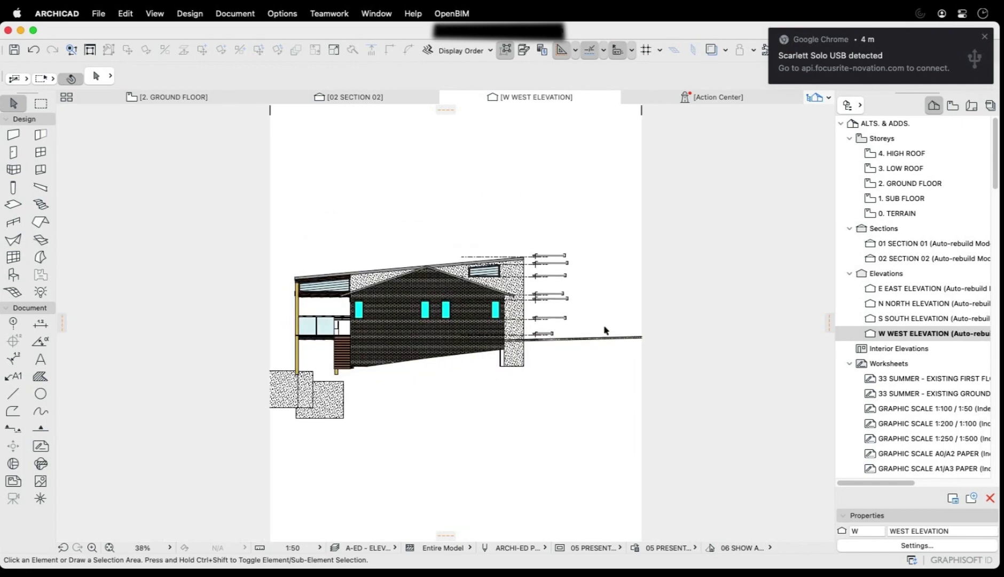